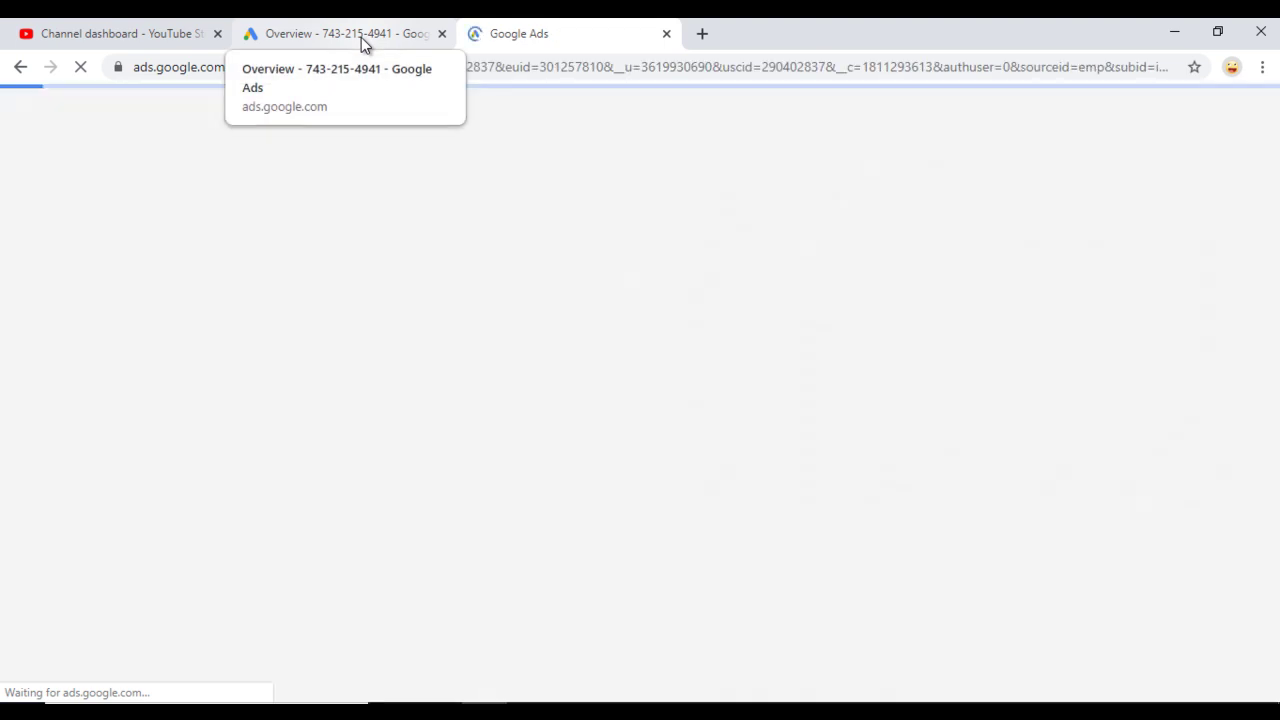
Step: Open Keyword Planner in the Google Ads account whose All campaigns overview is already loaded
click(361, 37)
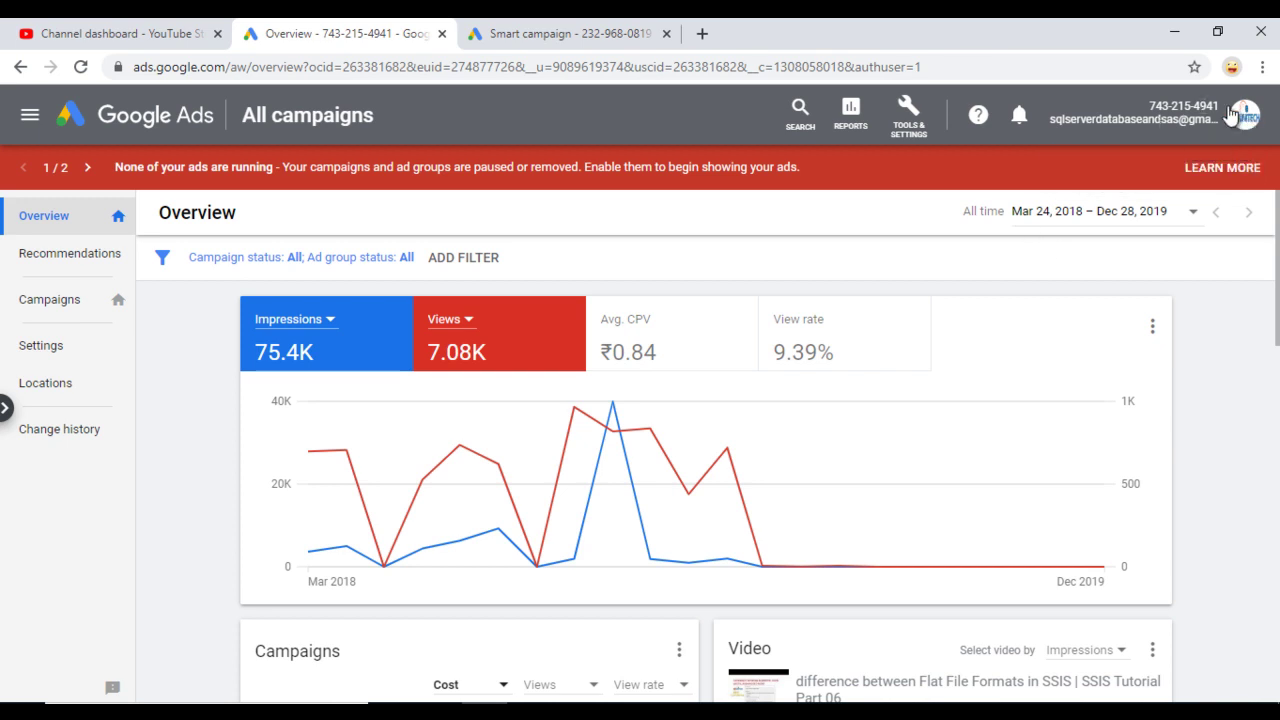
click(909, 116)
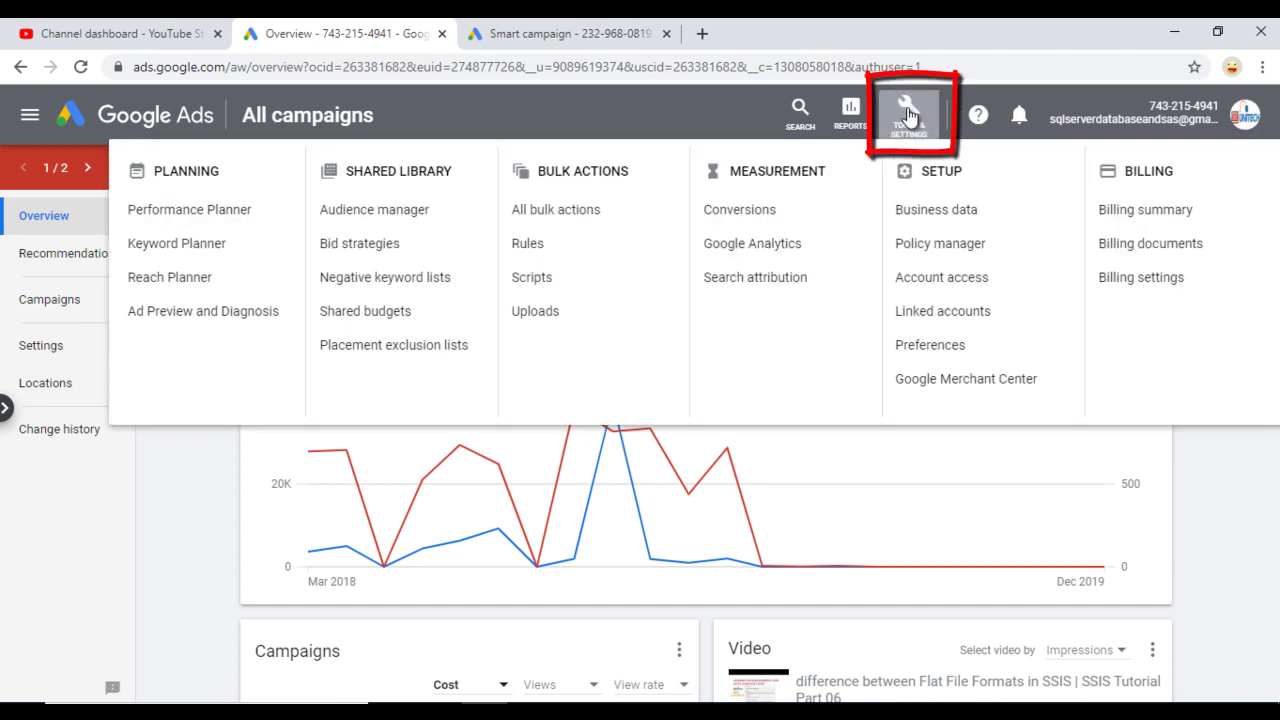
double_click(190, 170)
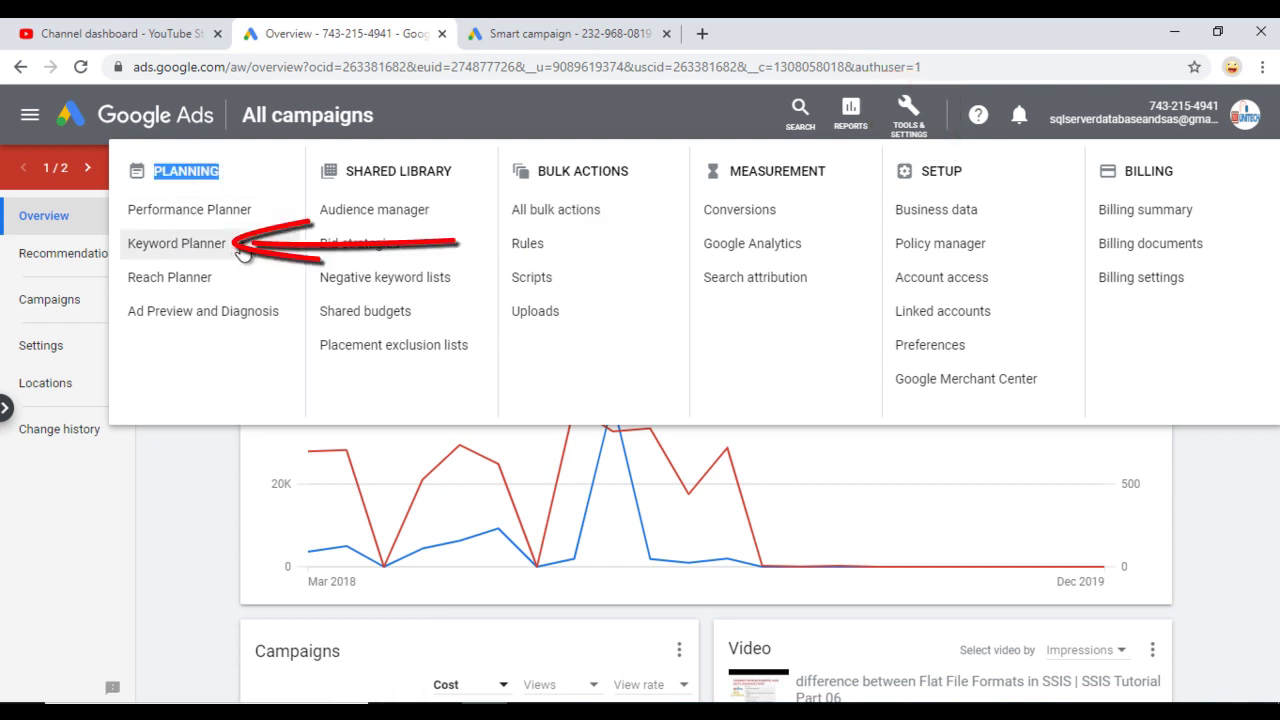
click(177, 243)
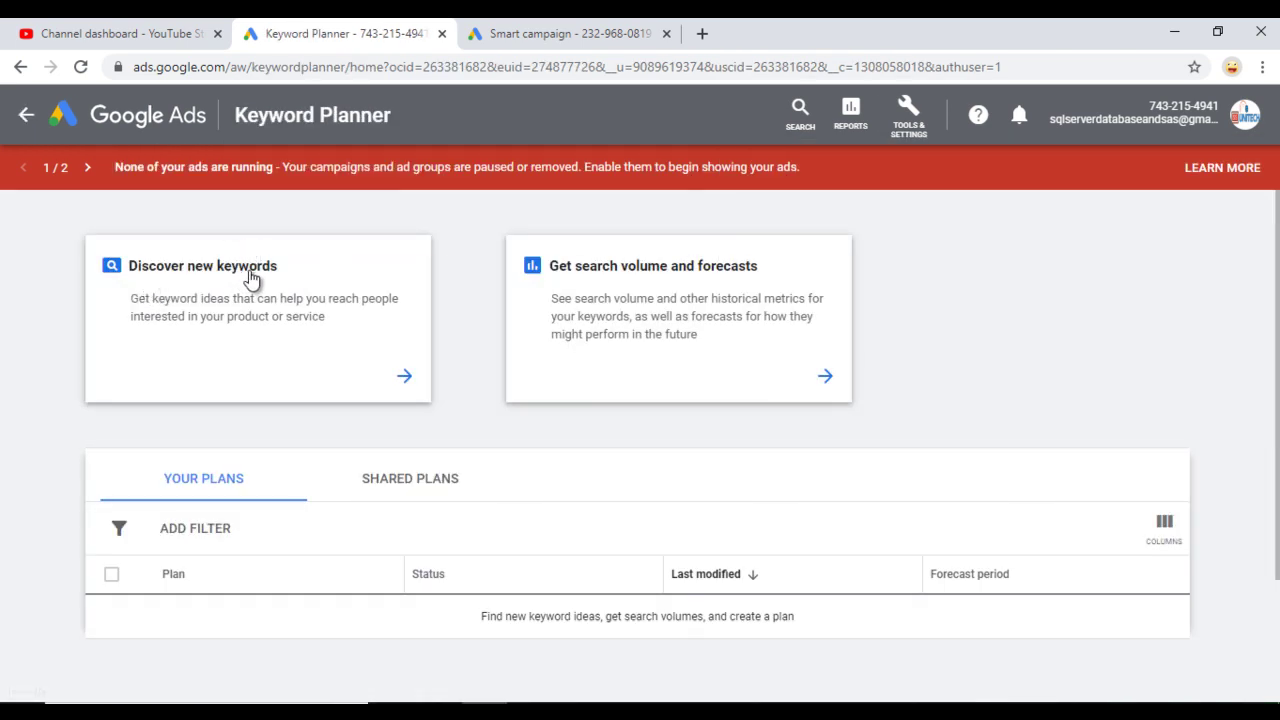
Step: Discover new keywords starting from the keyword "news" and get the results
click(408, 378)
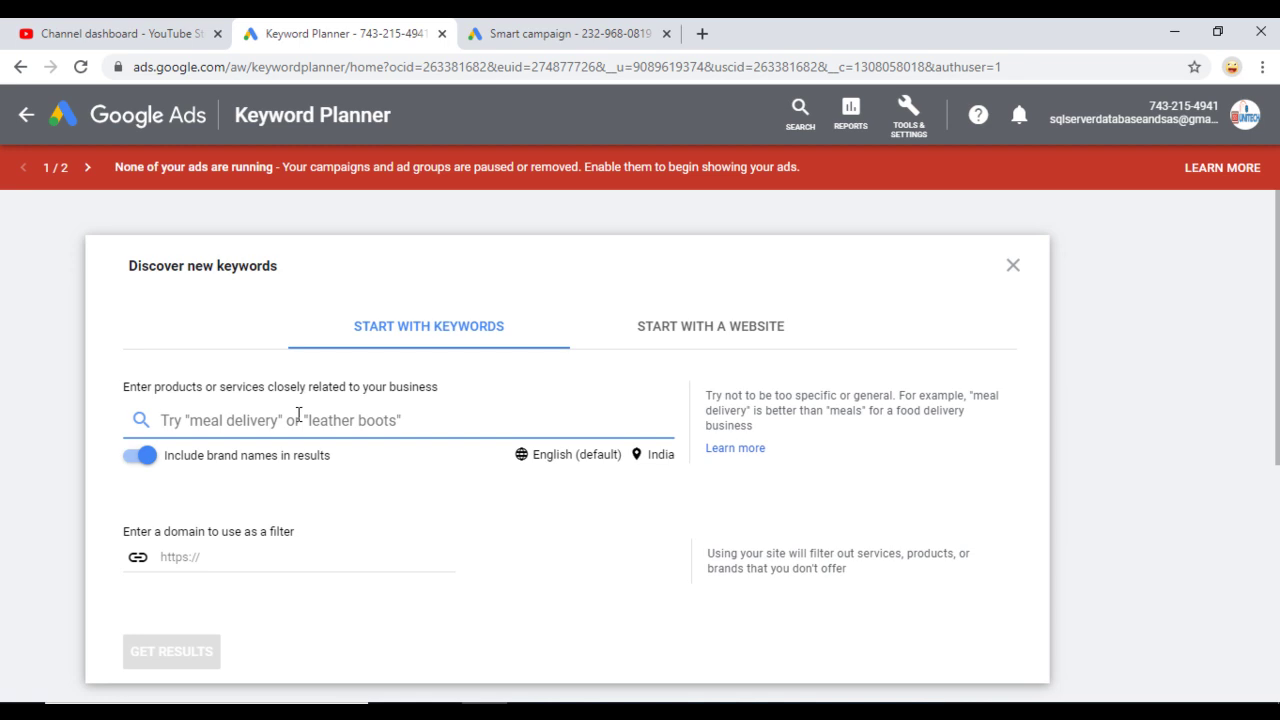
text(news)
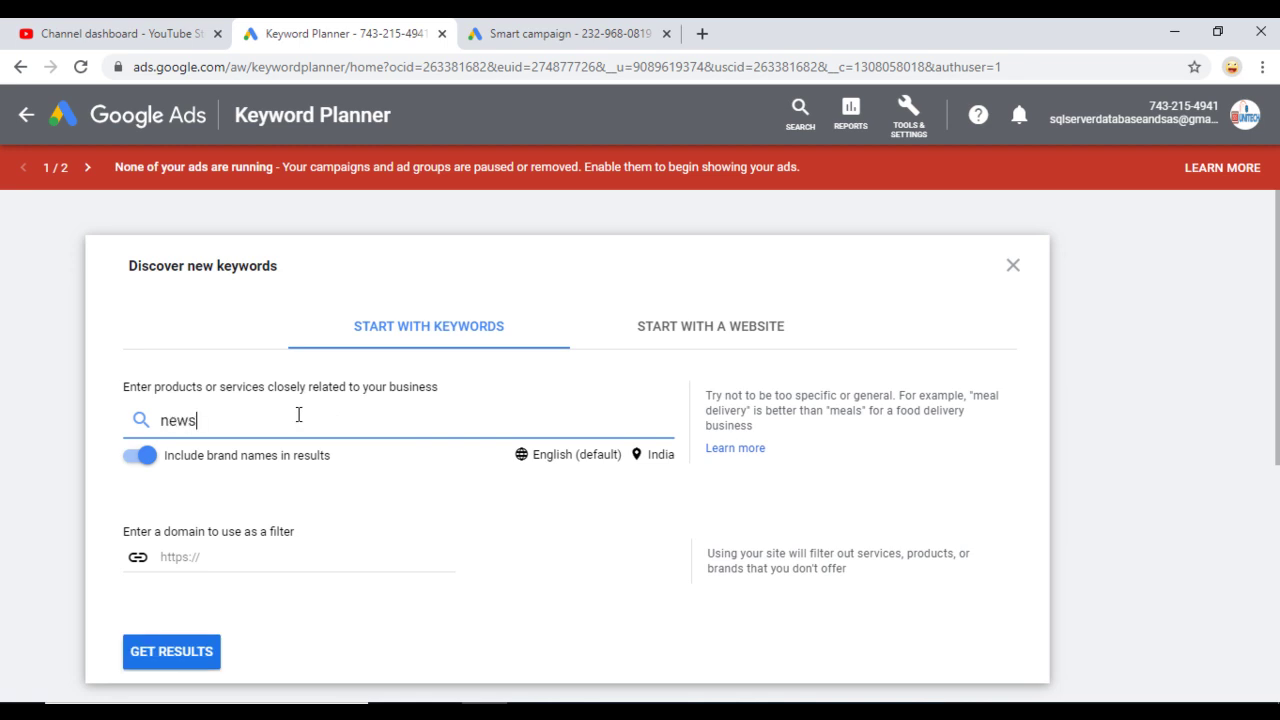
click(180, 650)
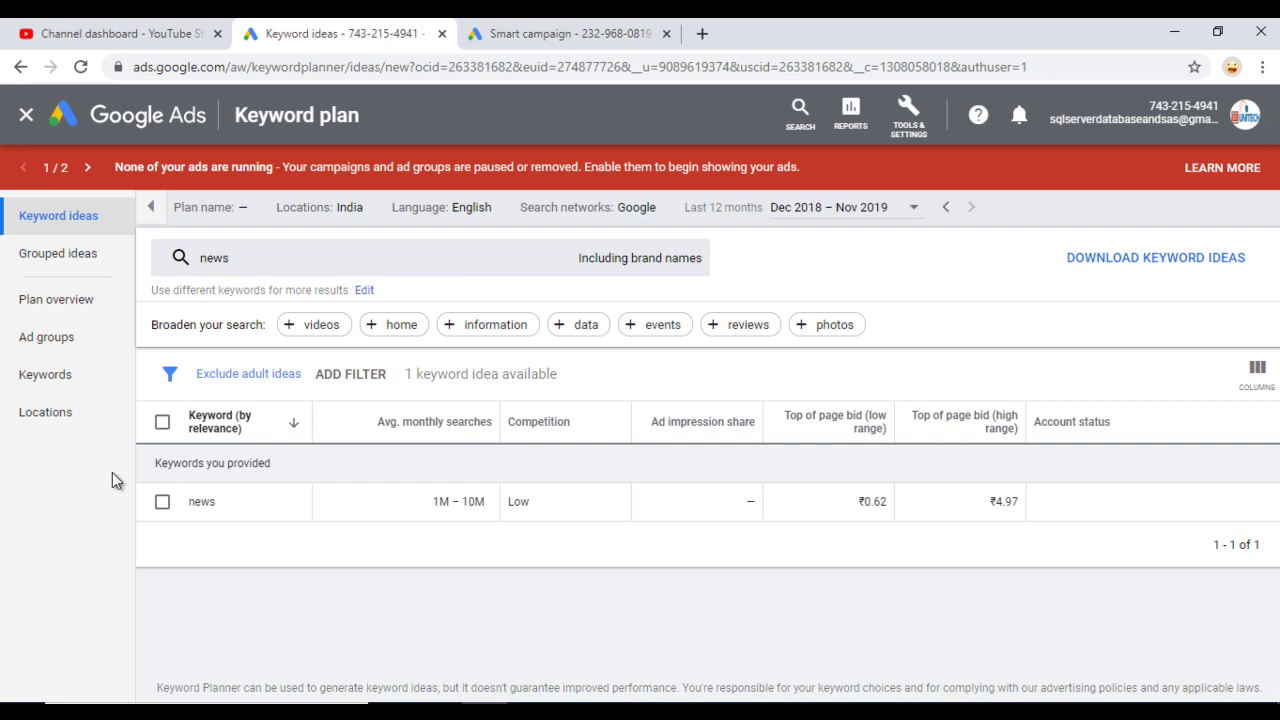
Step: Restrict the "news" keyword data to the last month and check its competition level
mouse_move(314, 217)
click(915, 214)
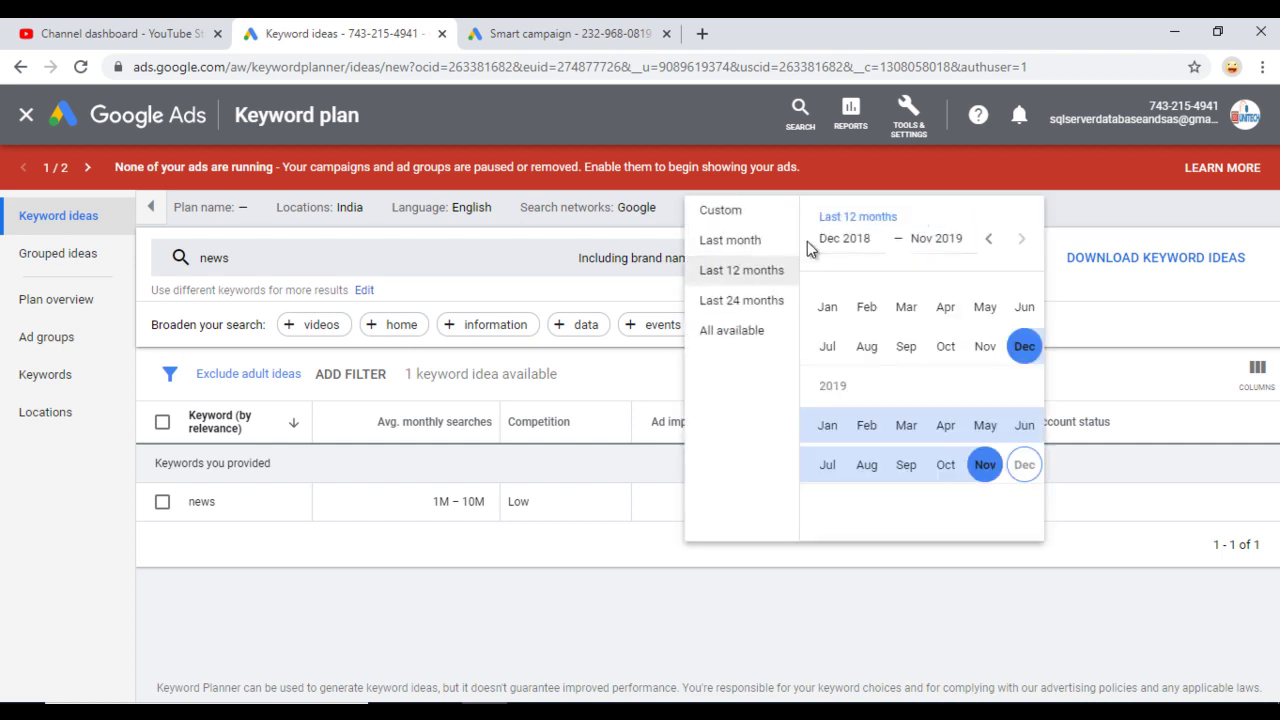
click(731, 242)
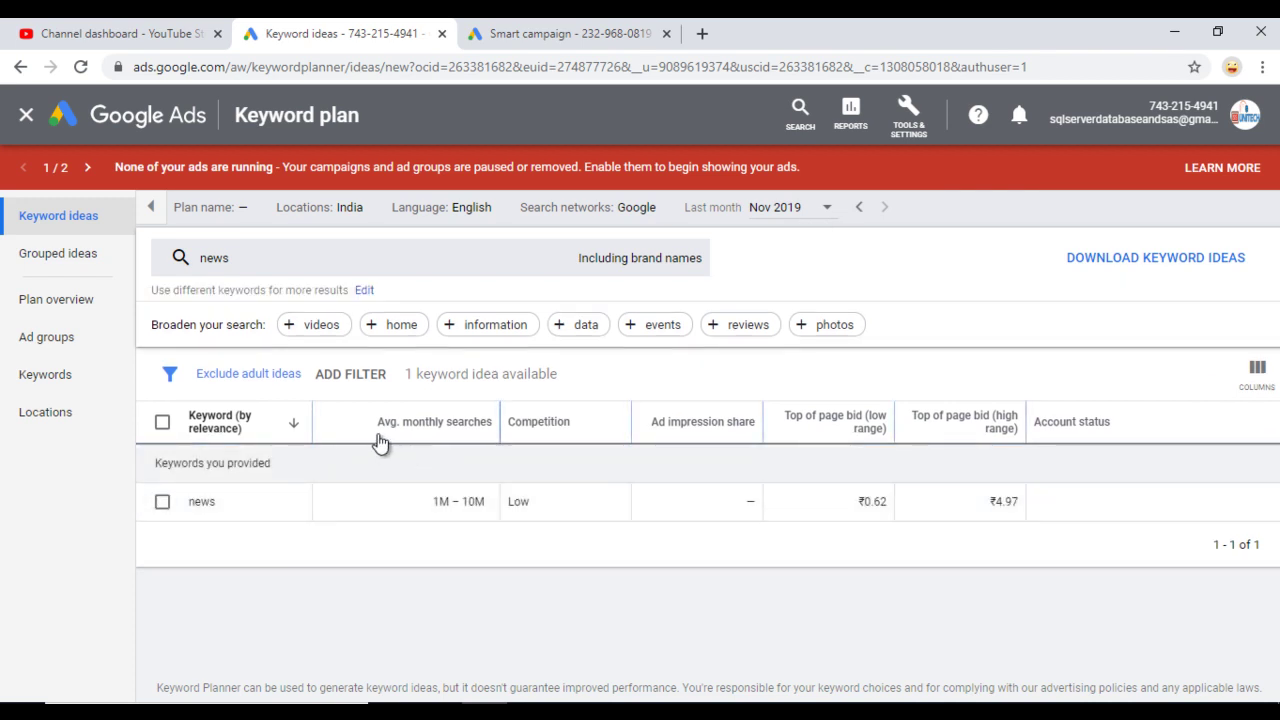
mouse_move(463, 429)
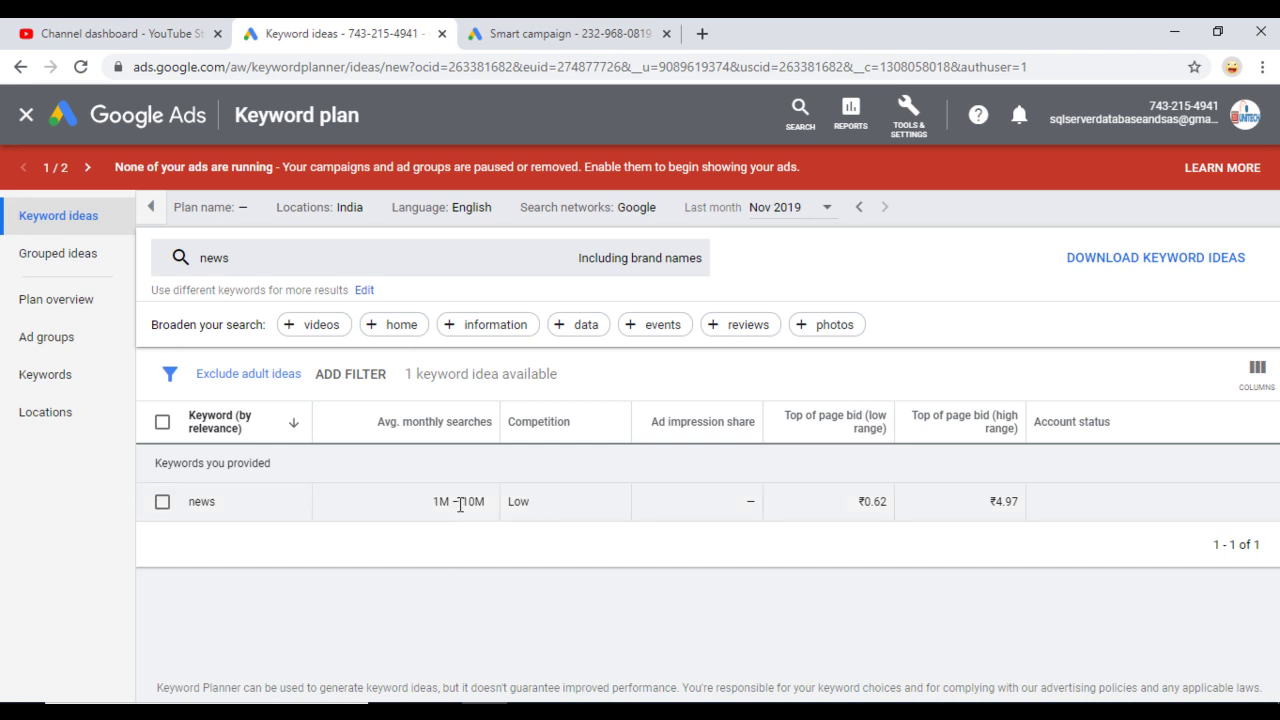
double_click(518, 502)
click(572, 497)
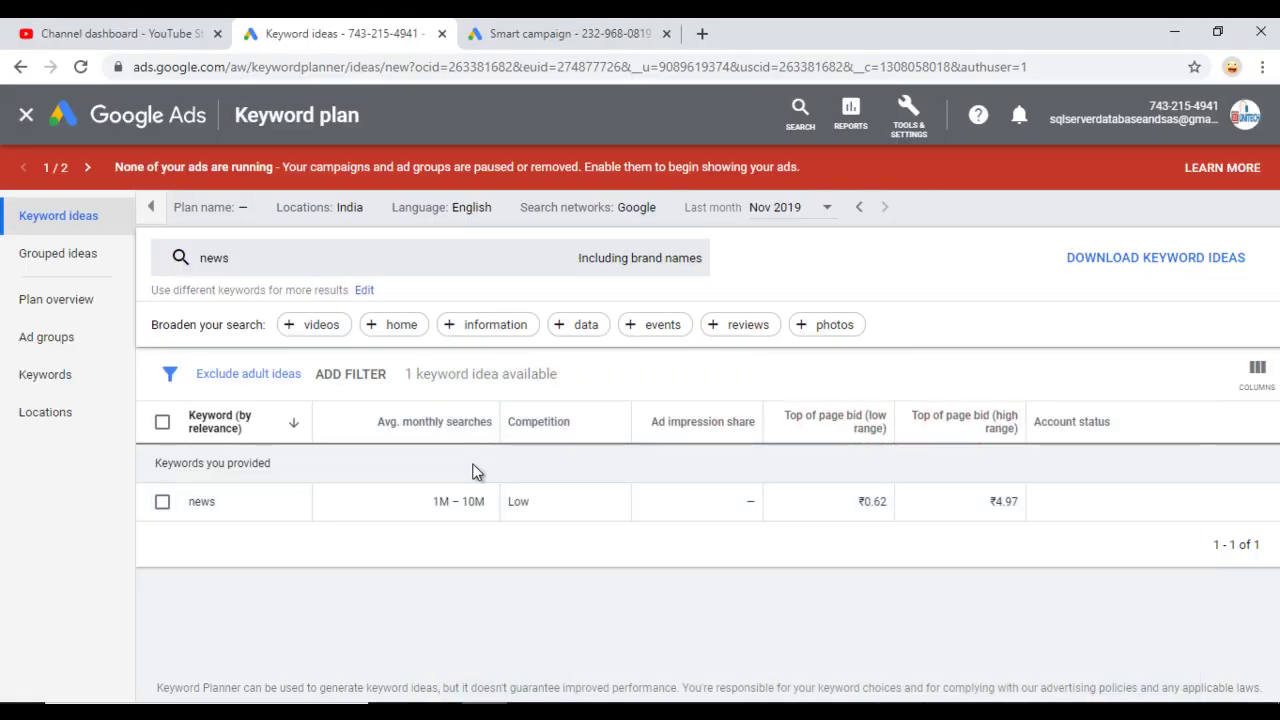
Step: Replace the search keyword with "fact" and get its keyword ideas
click(314, 270)
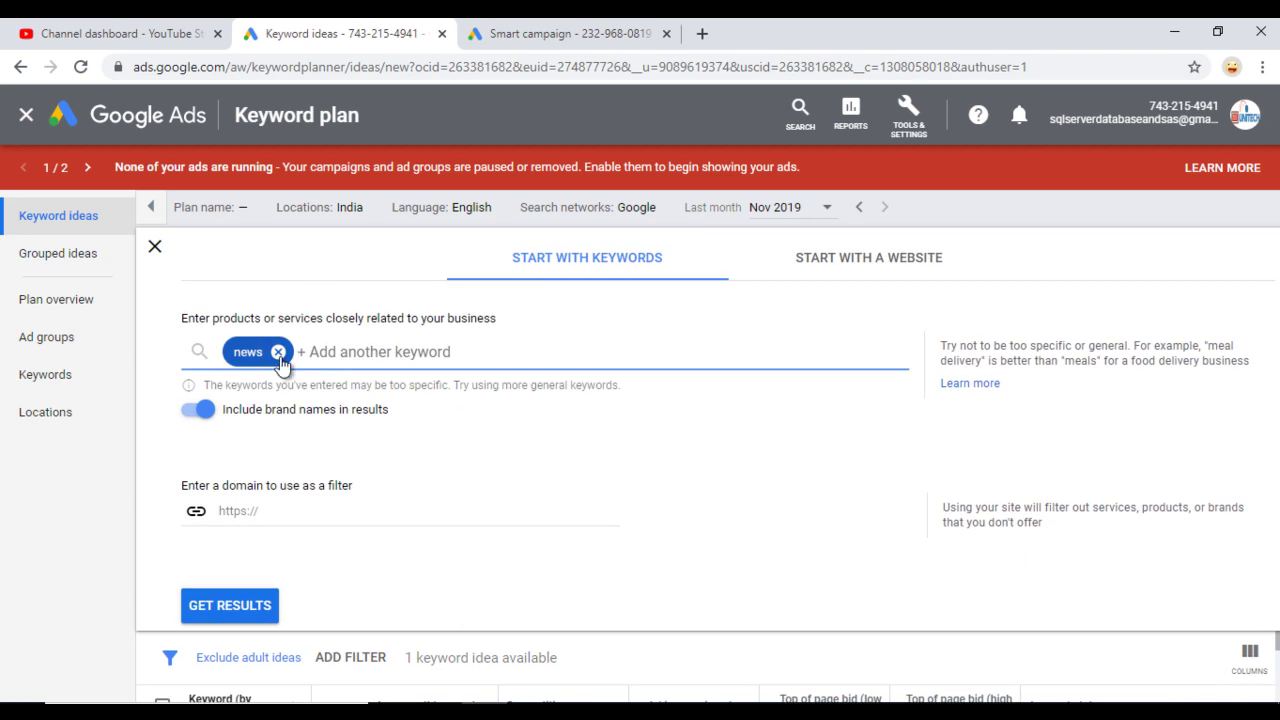
key(BackSpace)
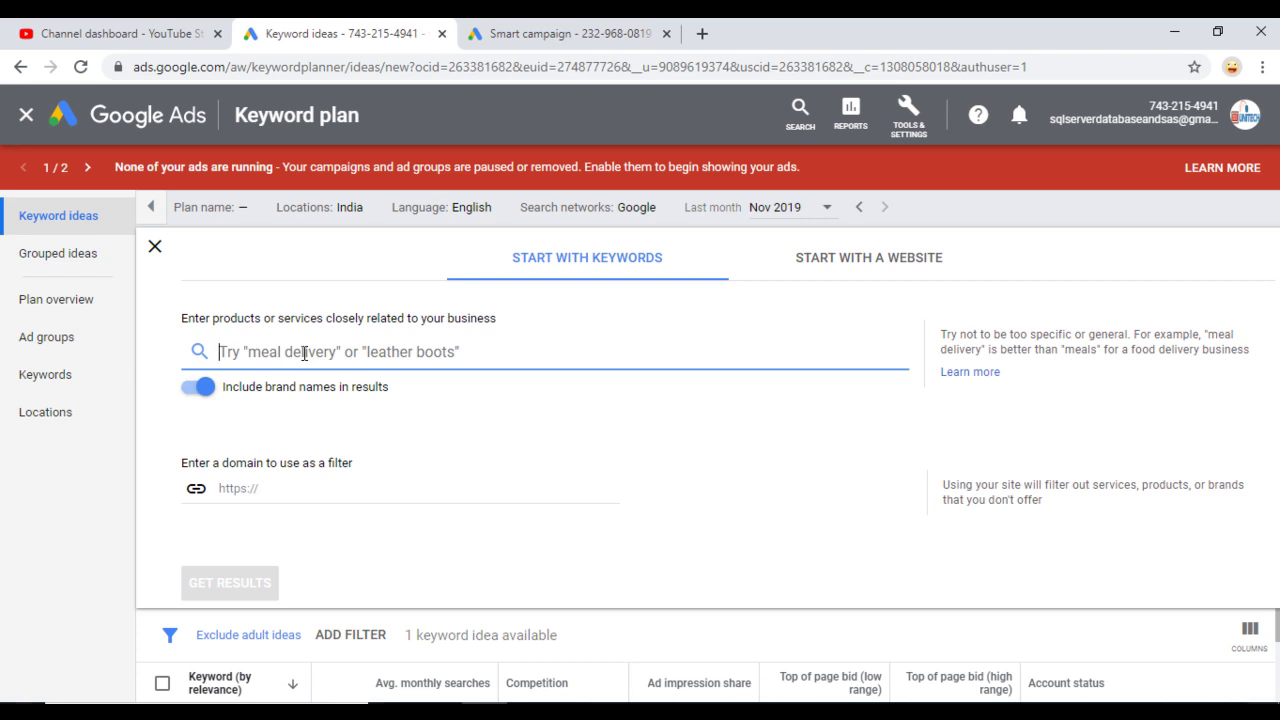
text(fact)
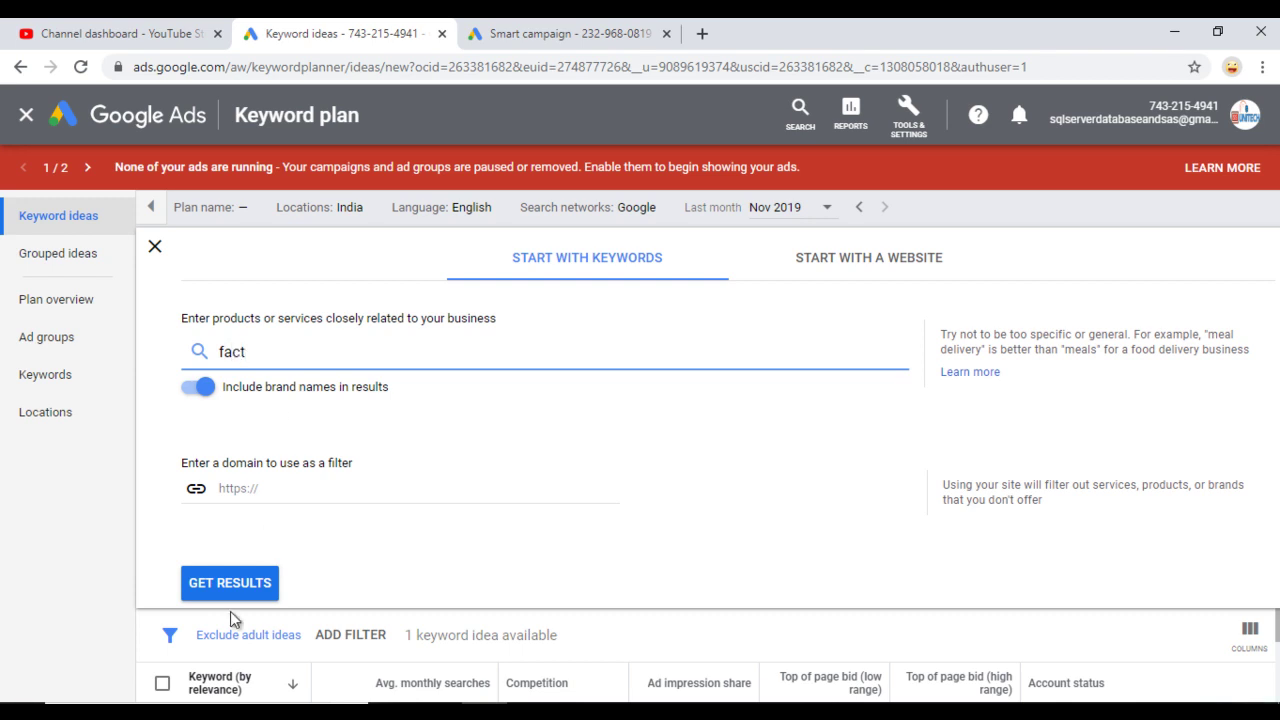
click(230, 585)
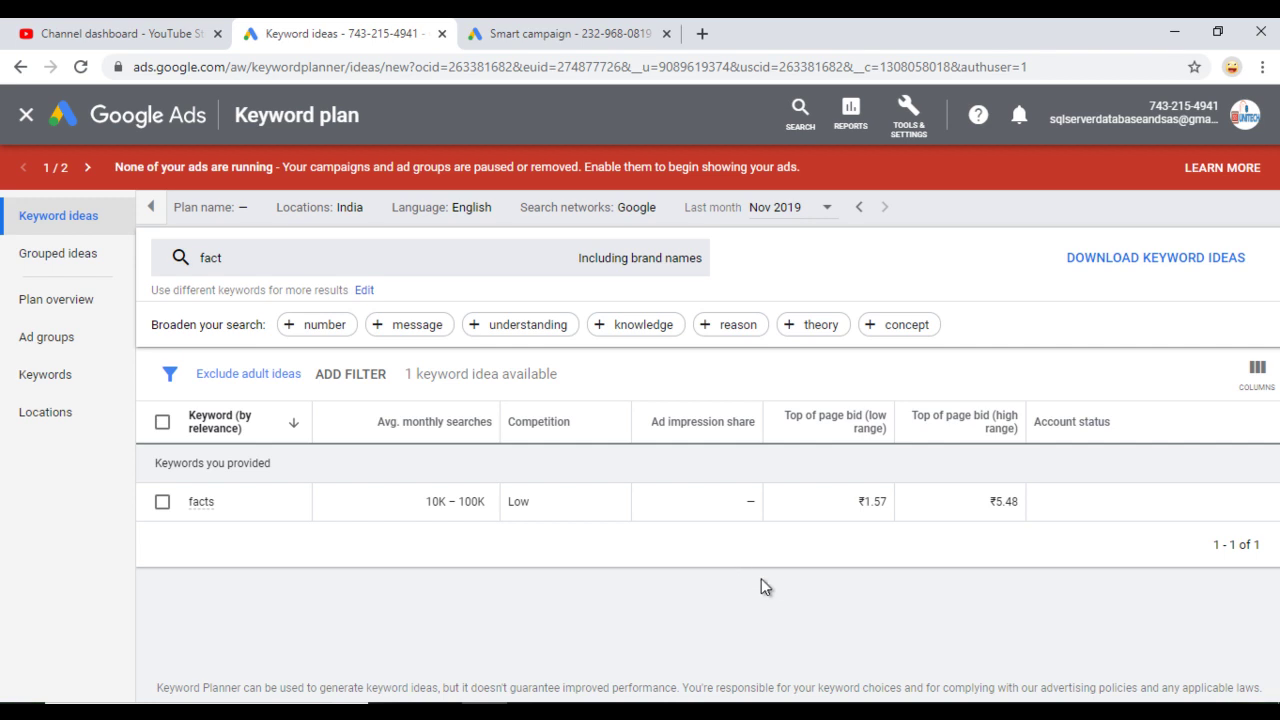
Step: Check categories 3 and 4 on slide 2 of the PowerPoint presentation, and return to the keyword plan
click(888, 700)
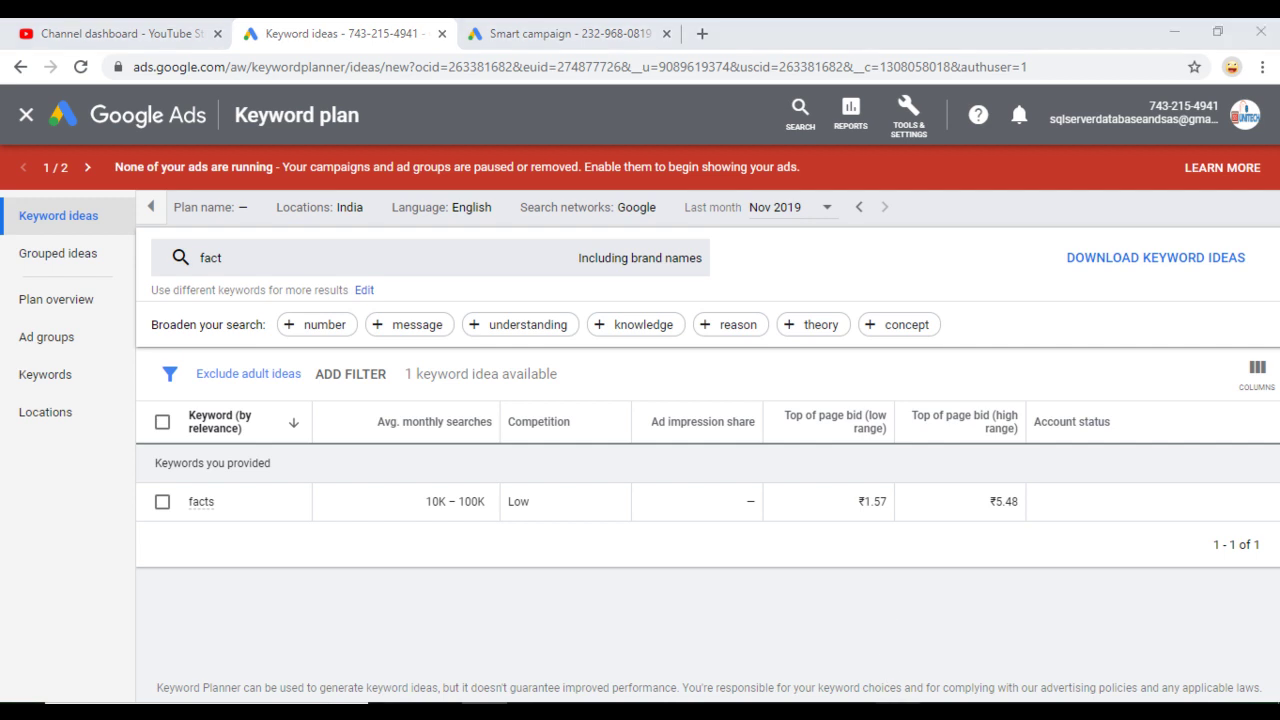
scroll(1156, 481, down, 1)
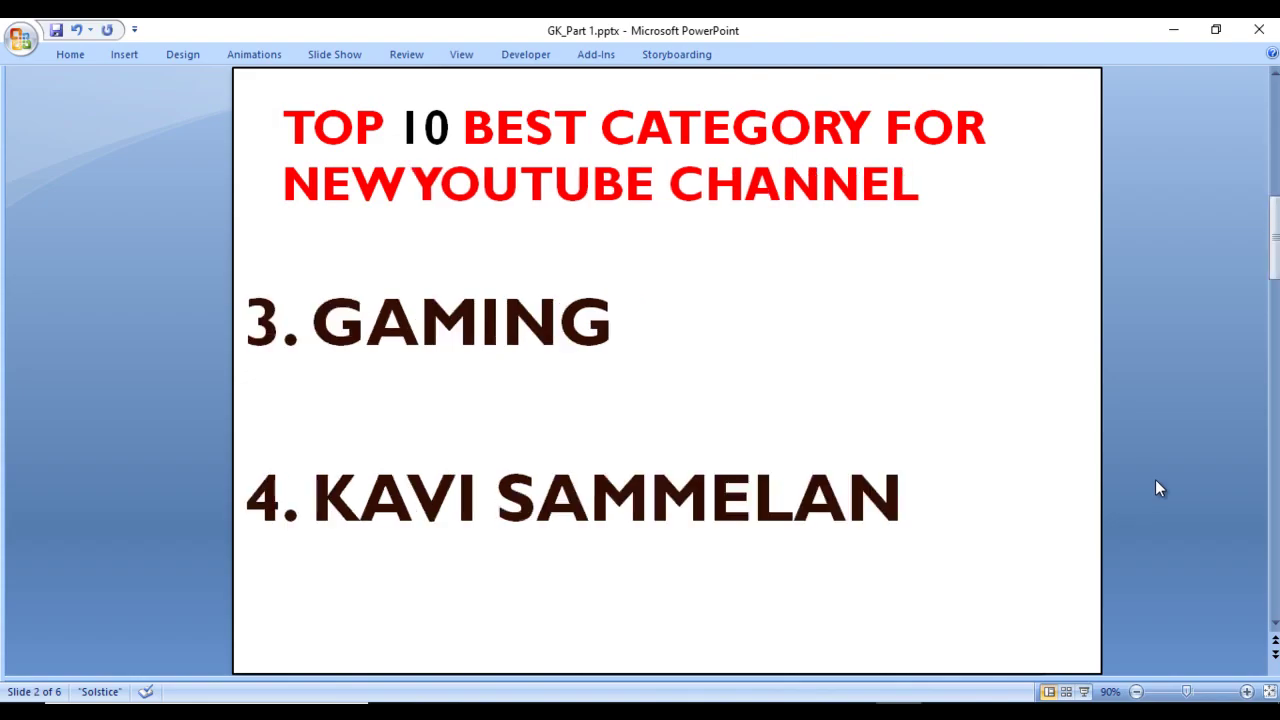
click(1174, 31)
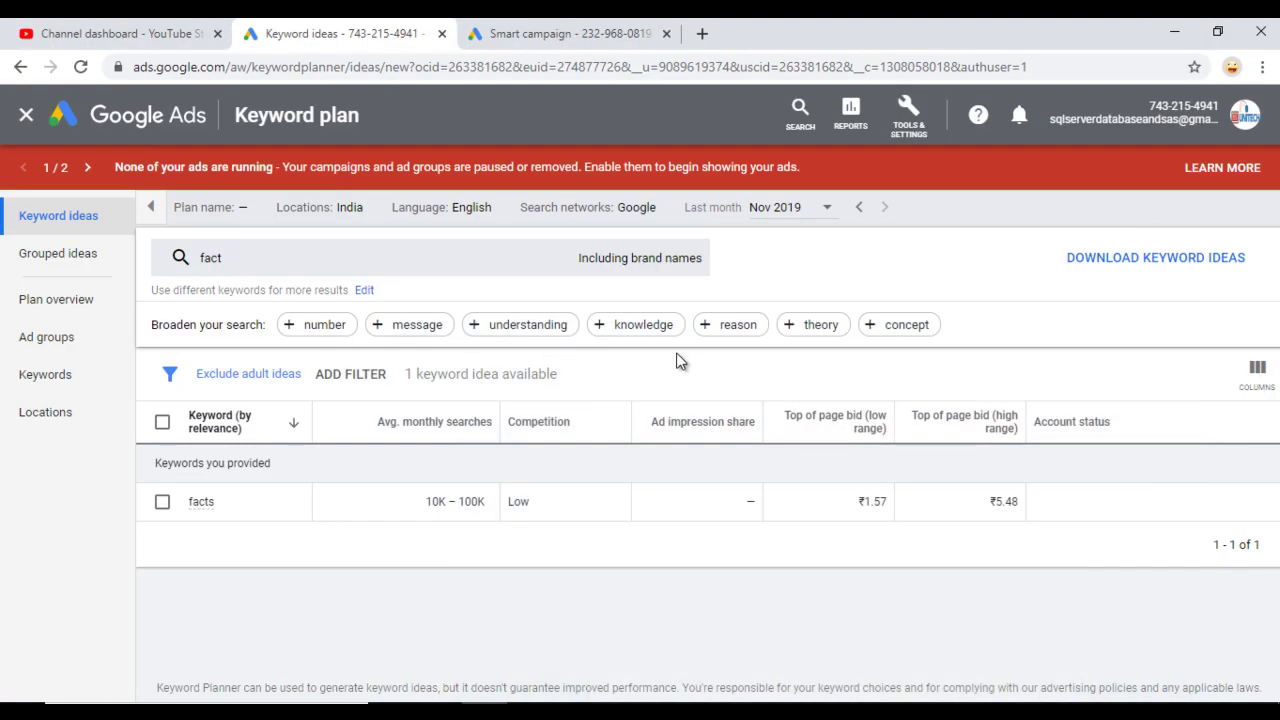
Step: Replace the search keyword with "gaming", get its keyword ideas and review the competition and bids for pubg
click(384, 262)
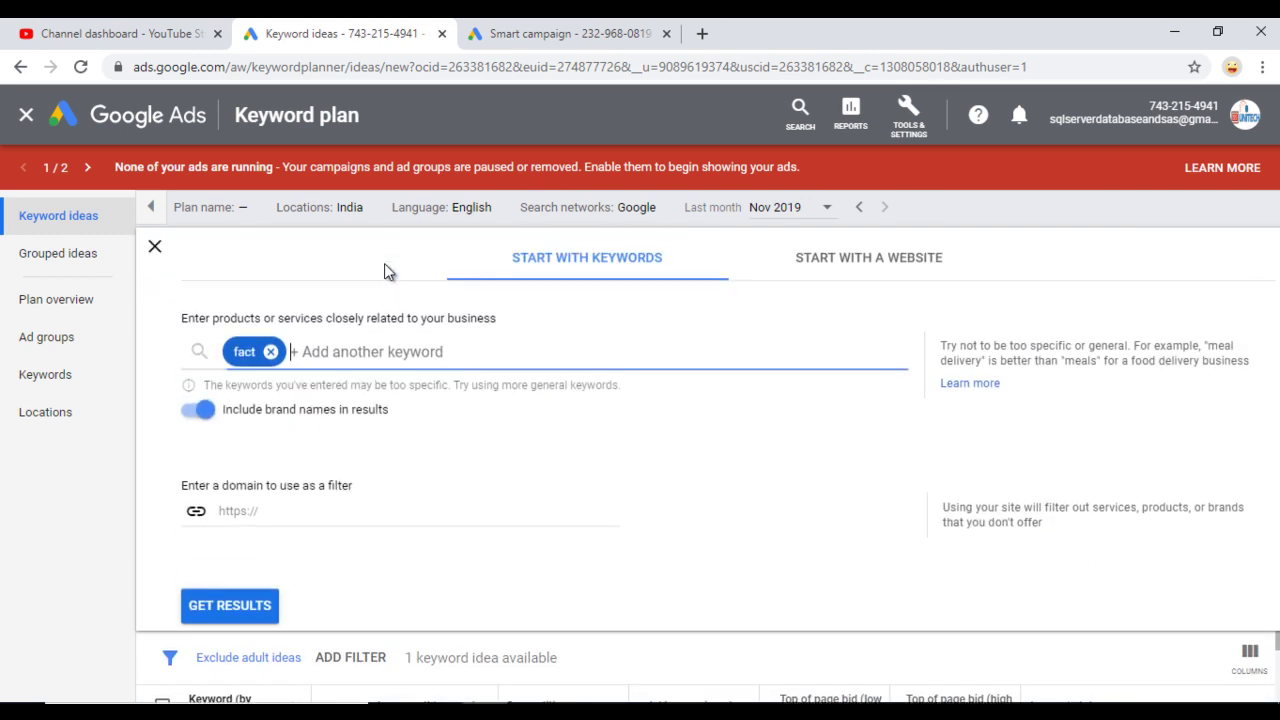
click(271, 352)
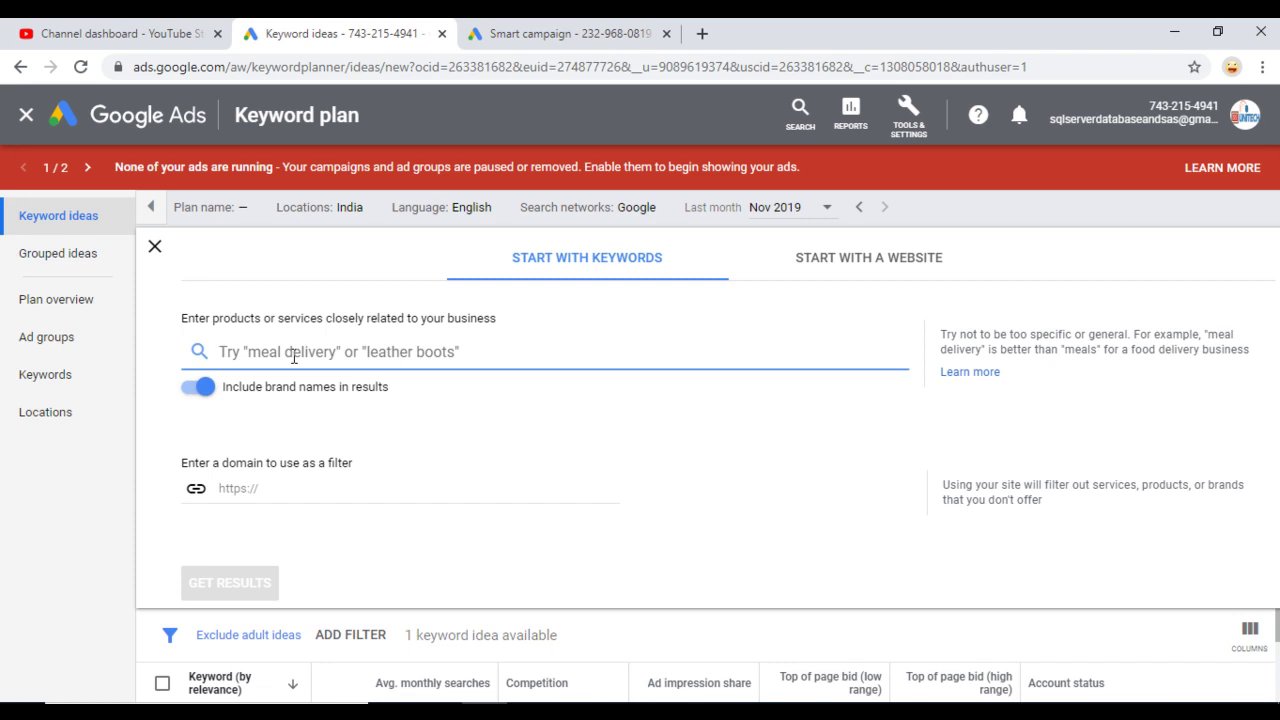
text(gami)
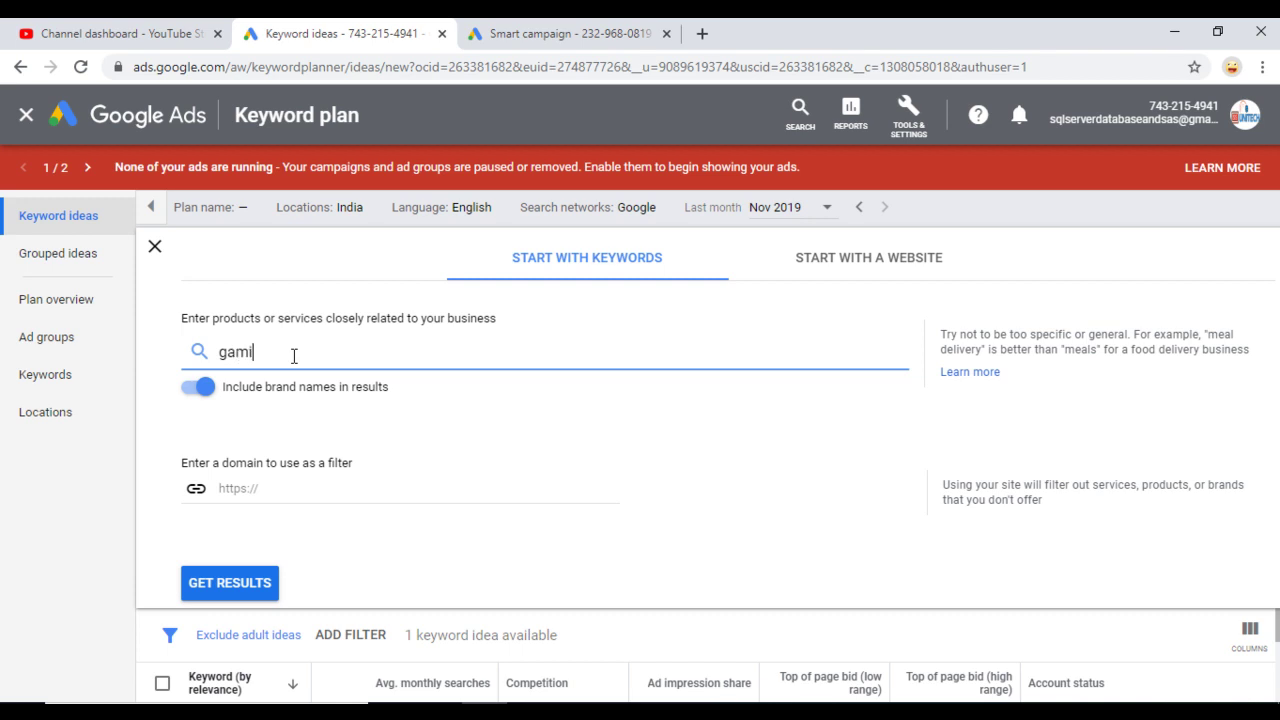
text(ng)
click(222, 594)
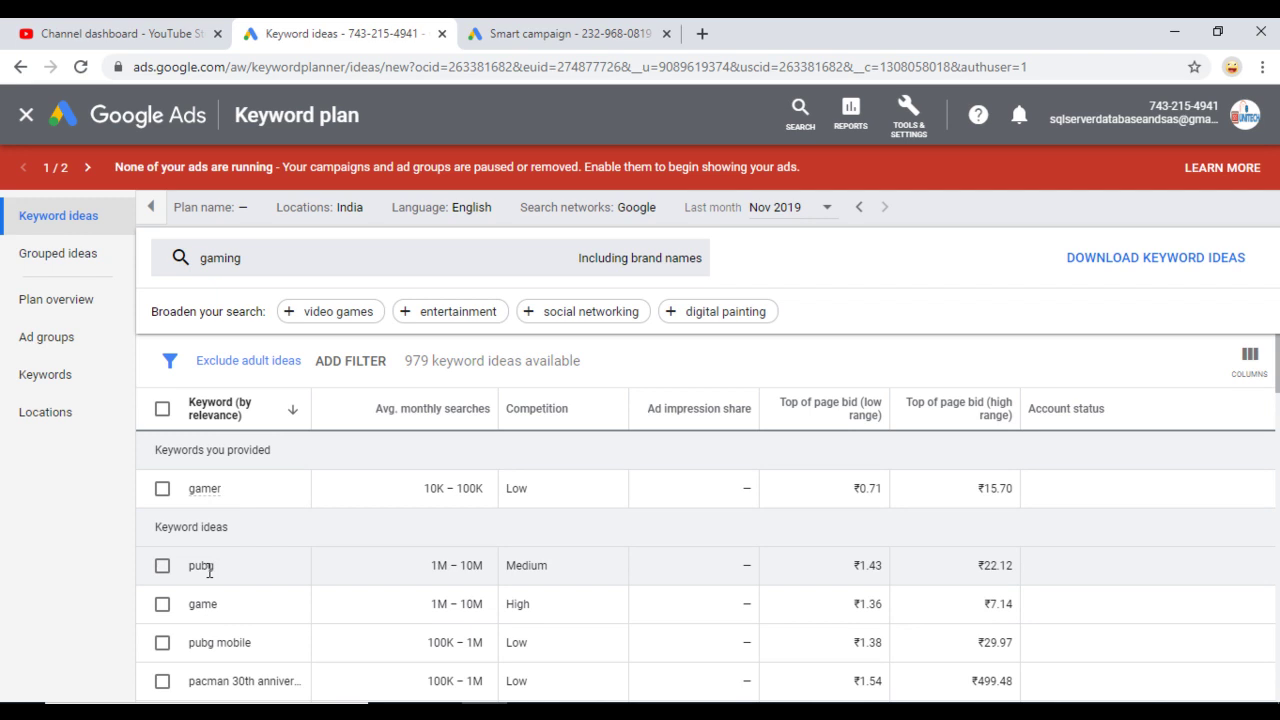
double_click(536, 567)
click(1019, 565)
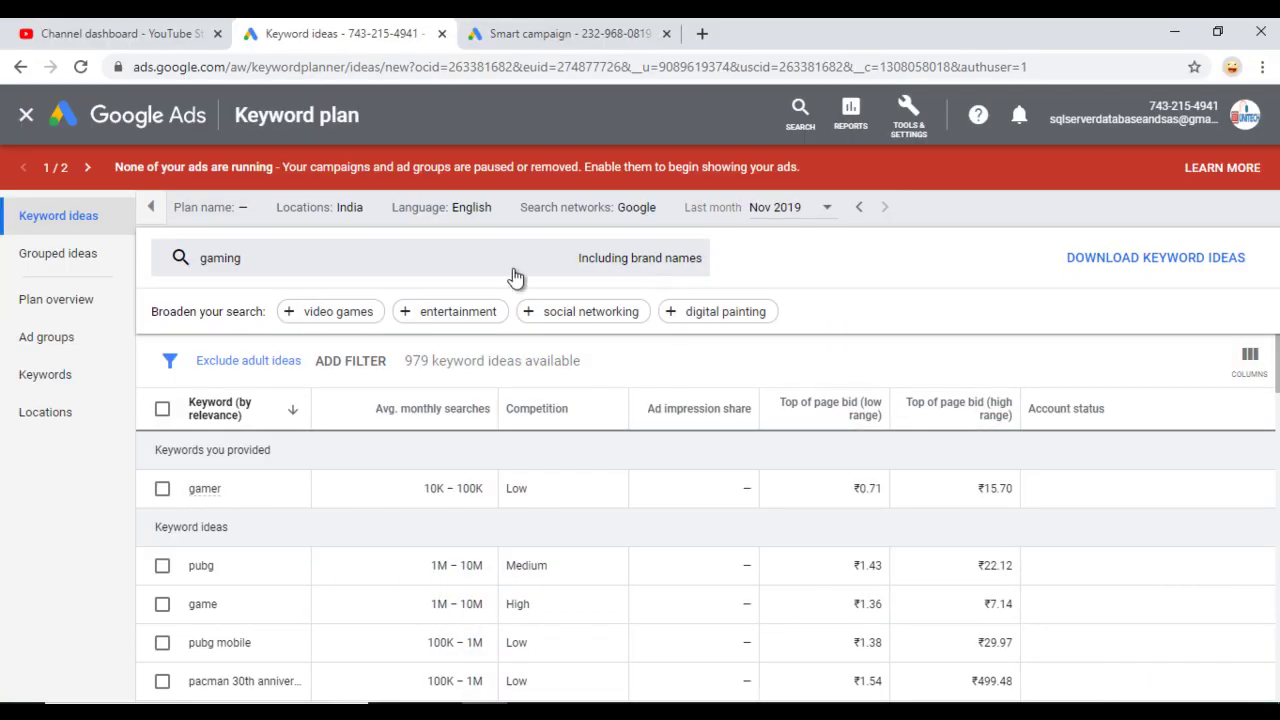
Step: Replace the search keyword with "kavi sammelan", get its keyword ideas and review that keyword's competition
click(496, 271)
key(BackSpace)
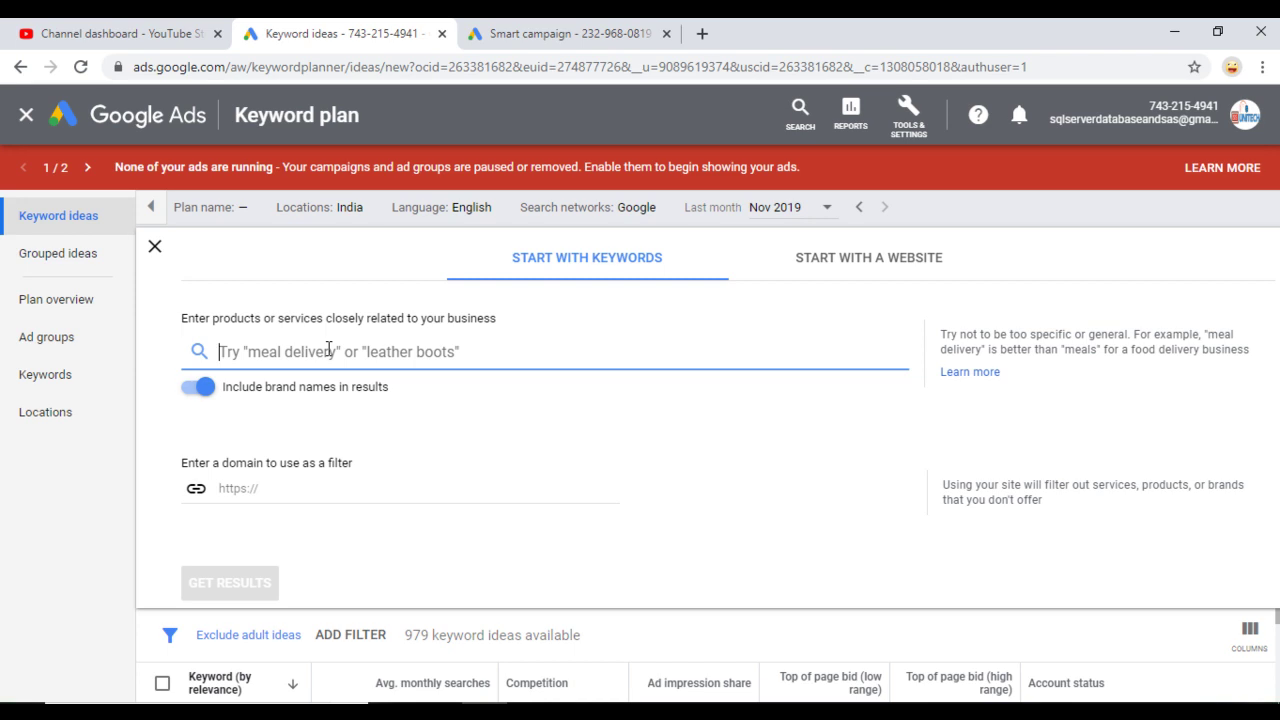
text(k)
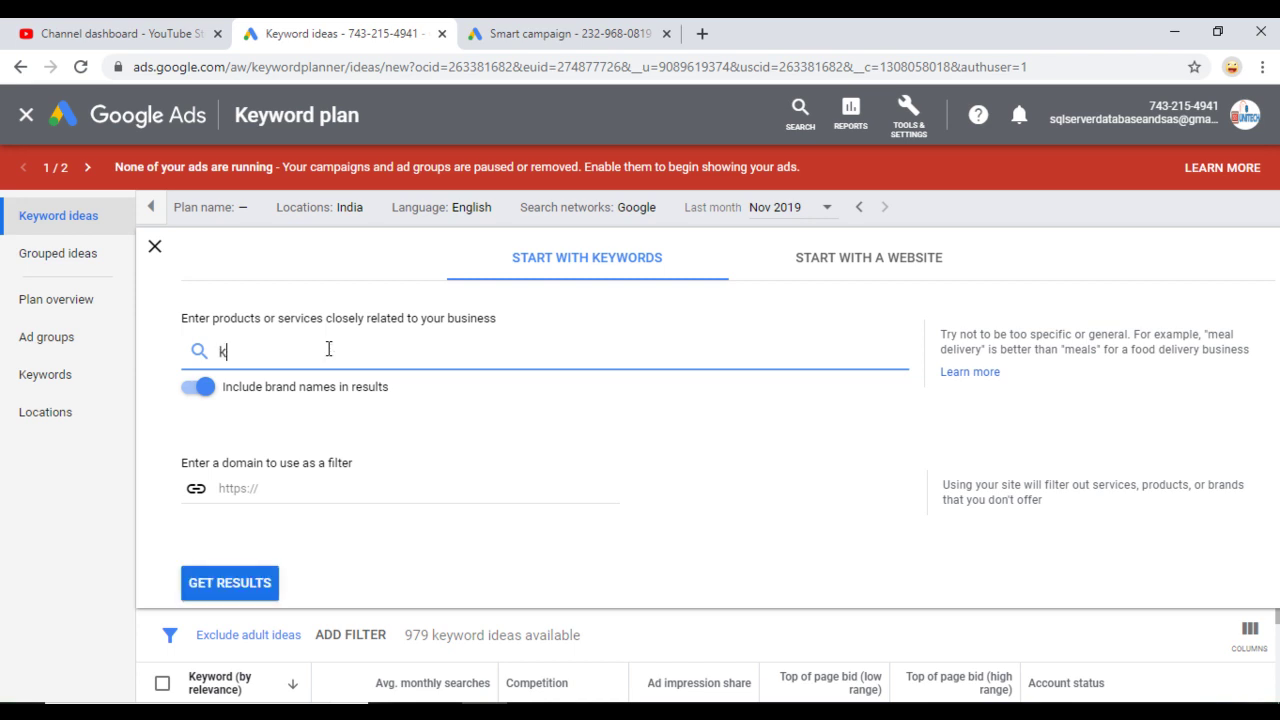
text(avi sammelan)
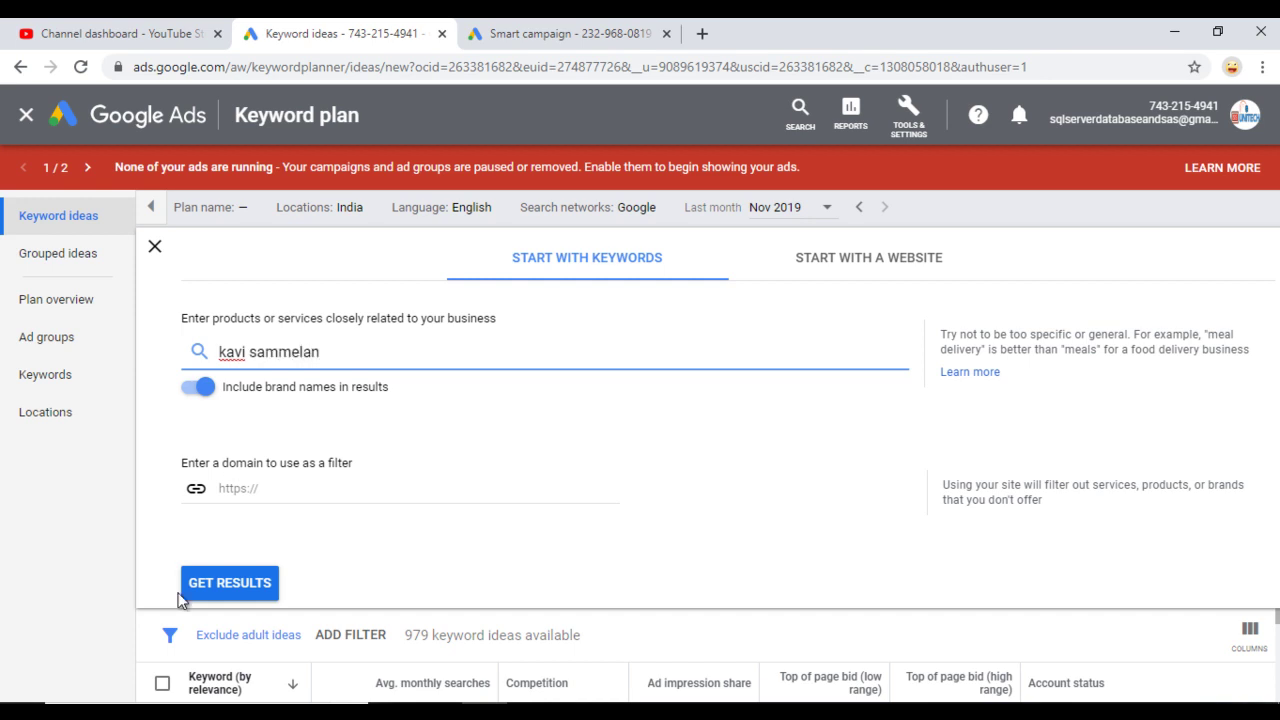
click(212, 586)
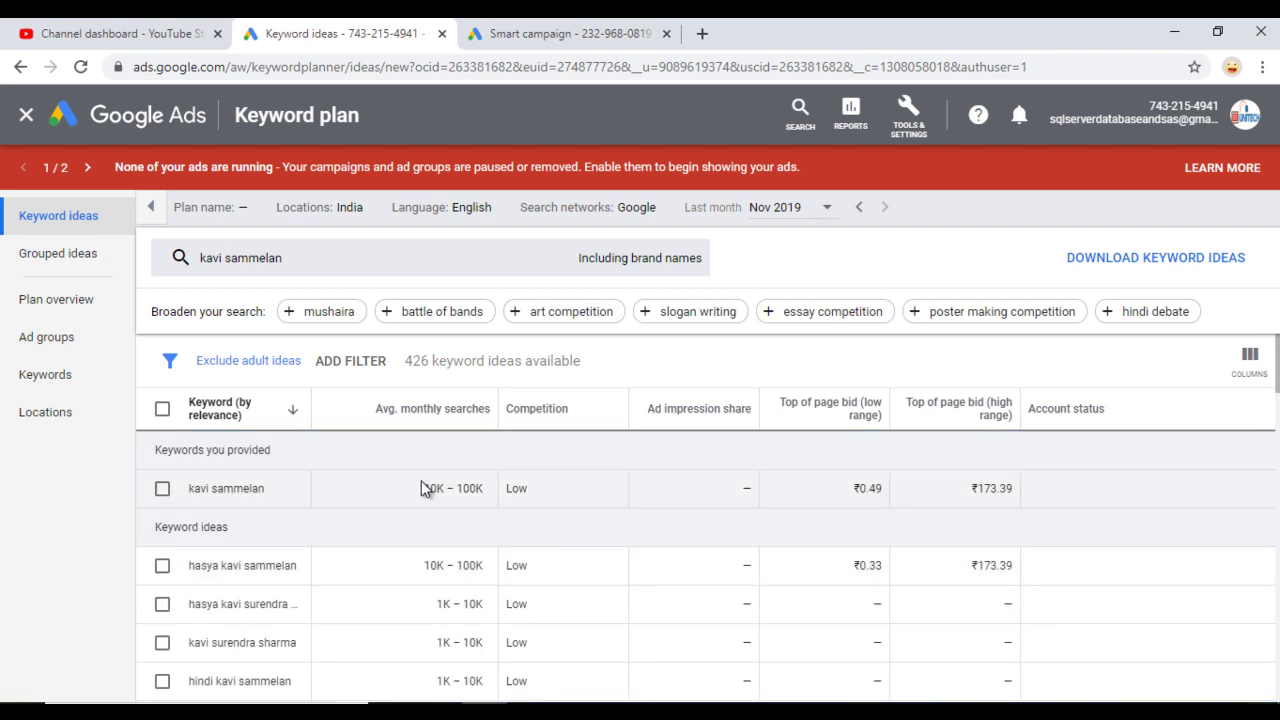
double_click(516, 489)
click(569, 490)
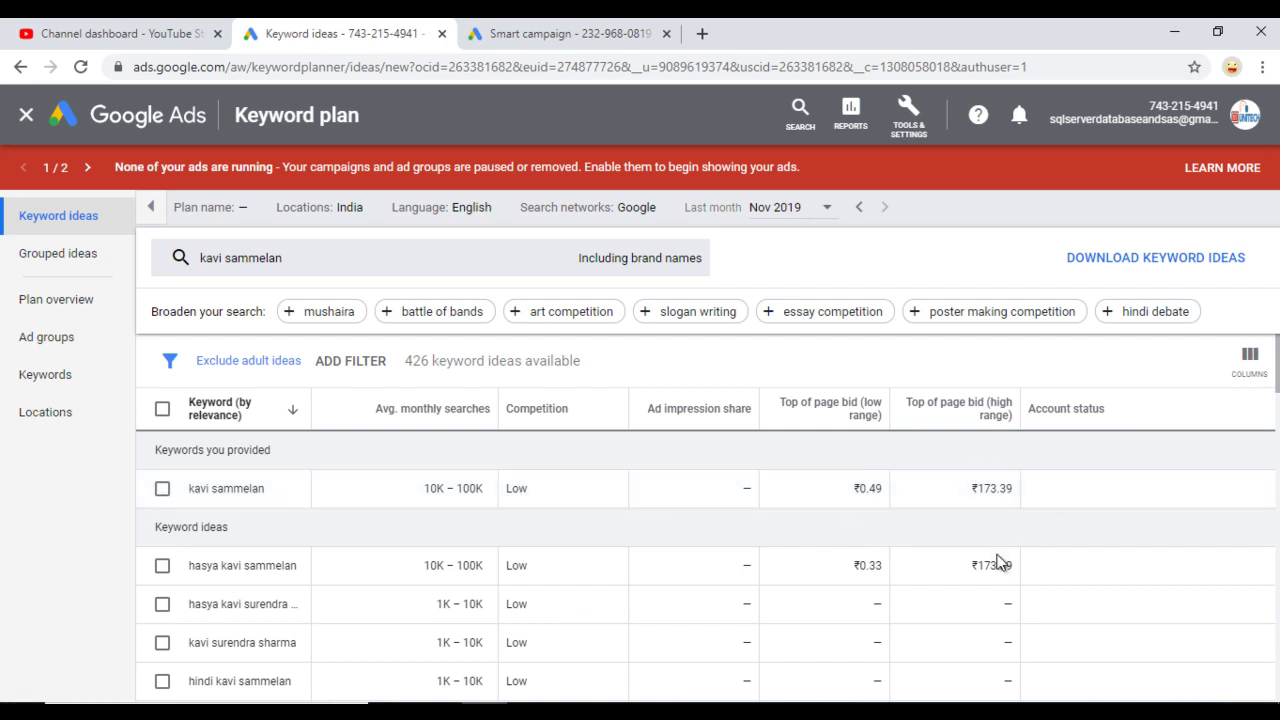
double_click(228, 495)
click(306, 486)
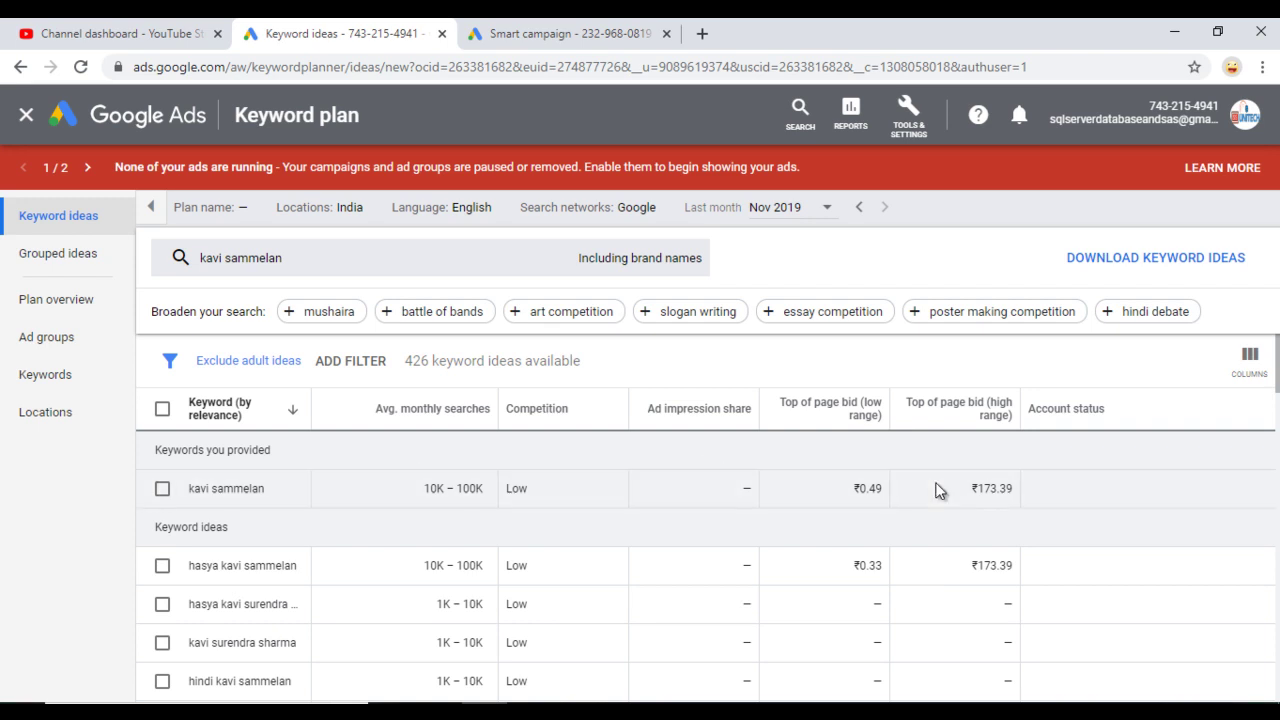
Step: Switch to the PowerPoint presentation and advance to slide 3 to read the next channel categories
click(900, 700)
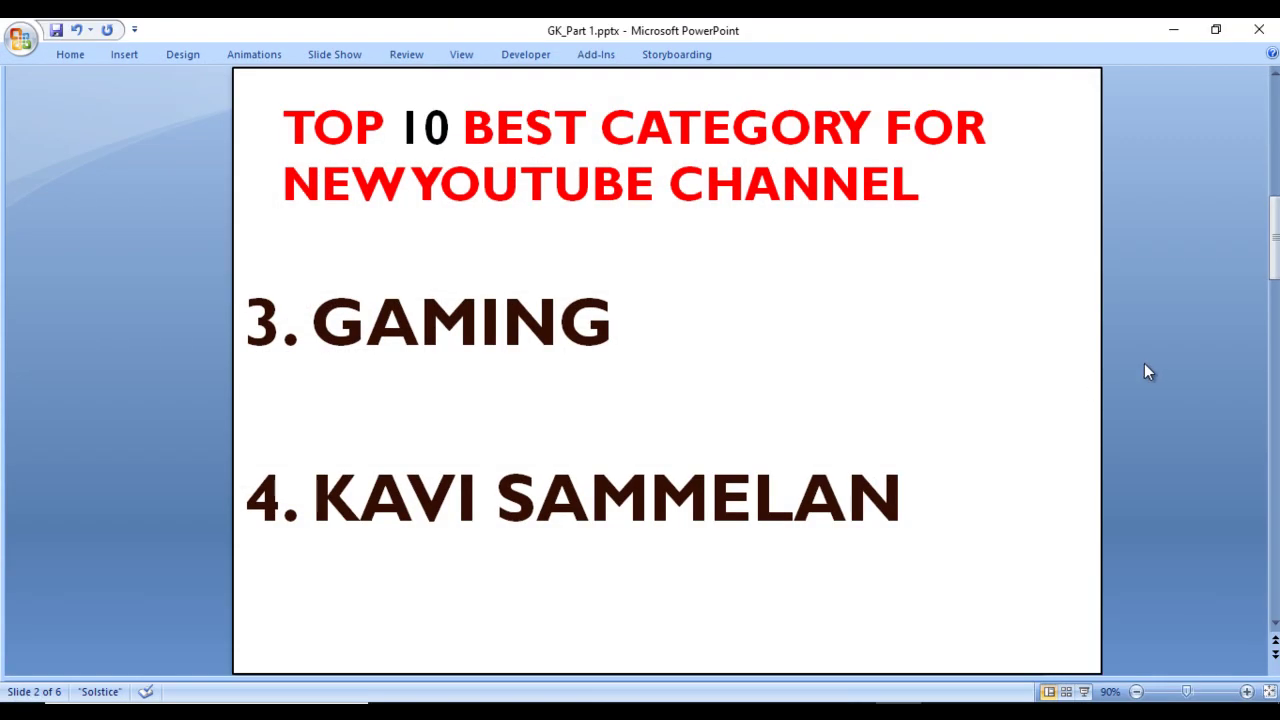
scroll(1146, 366, down, 1)
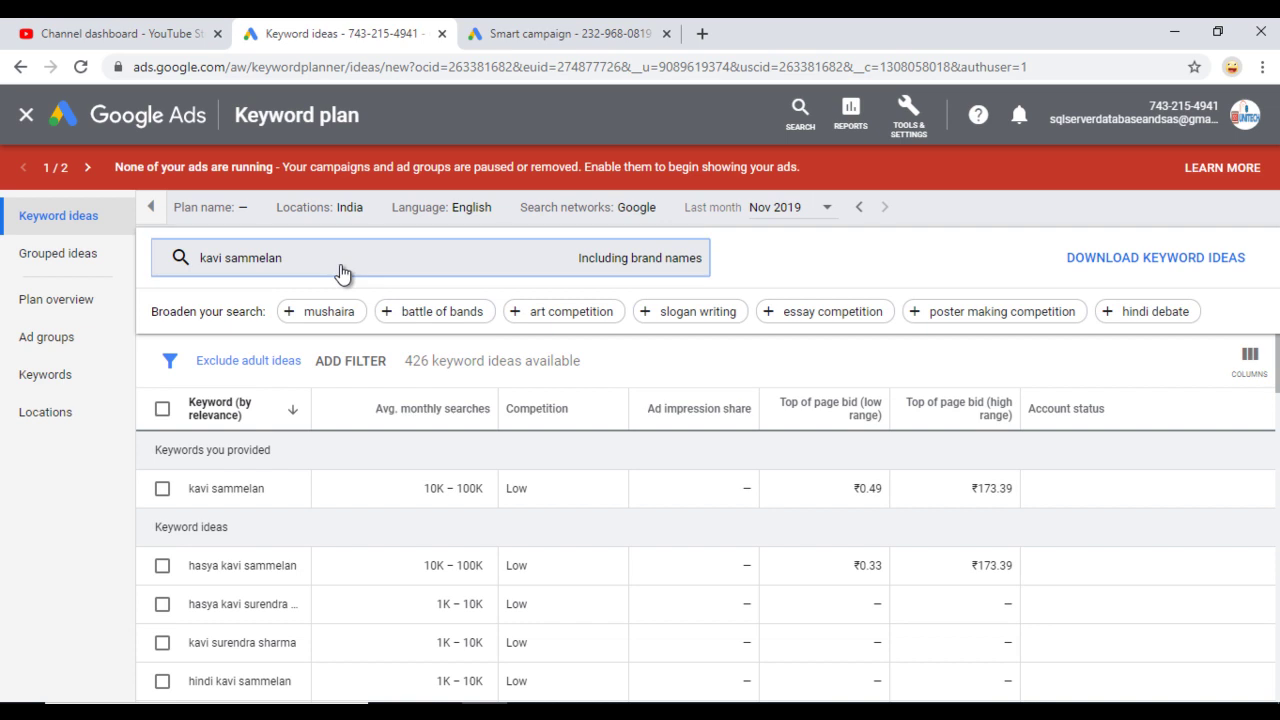
Step: In the Google Ads keyword plan, replace the search keyword with "tourist" and get its keyword ideas
click(340, 262)
click(331, 349)
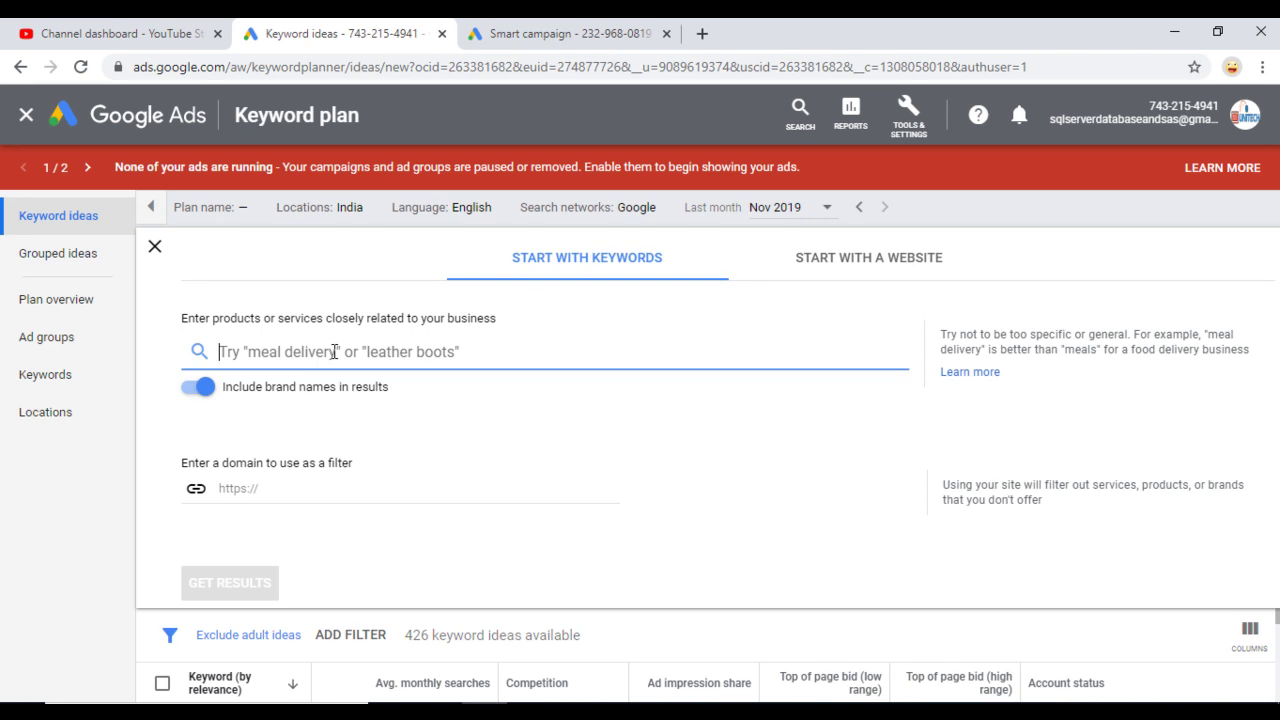
text(to)
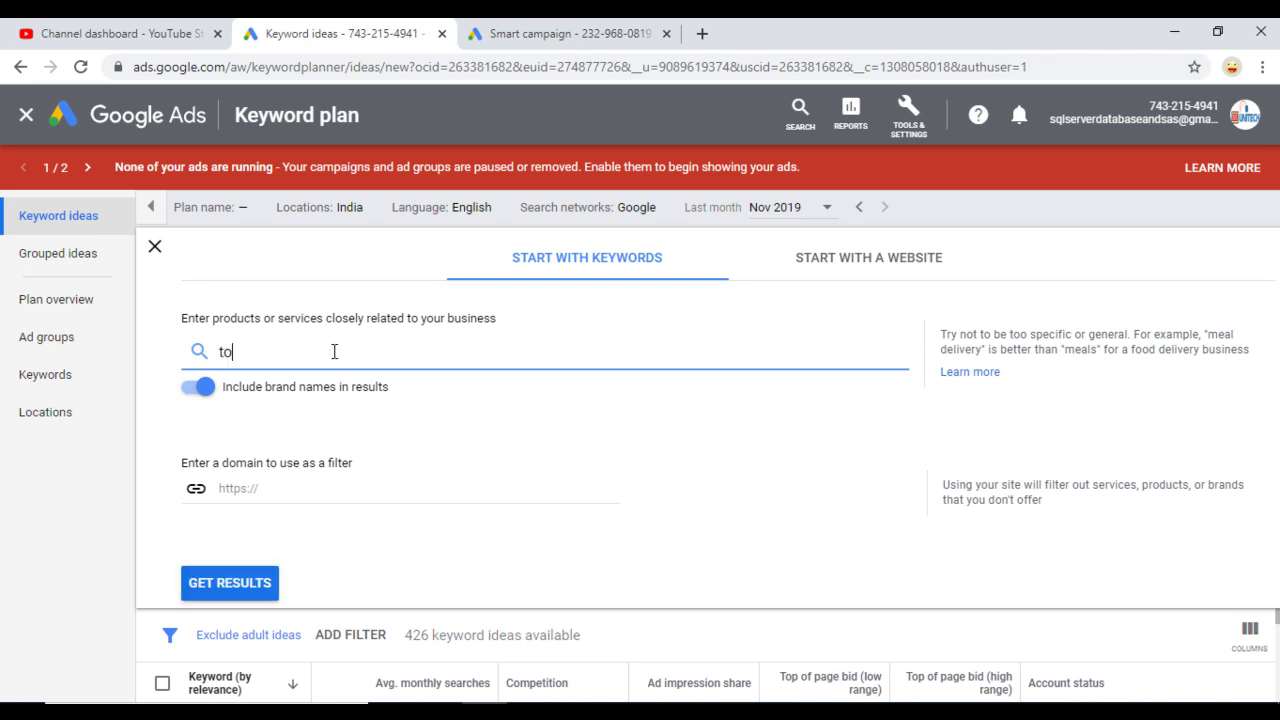
text(urist)
click(229, 584)
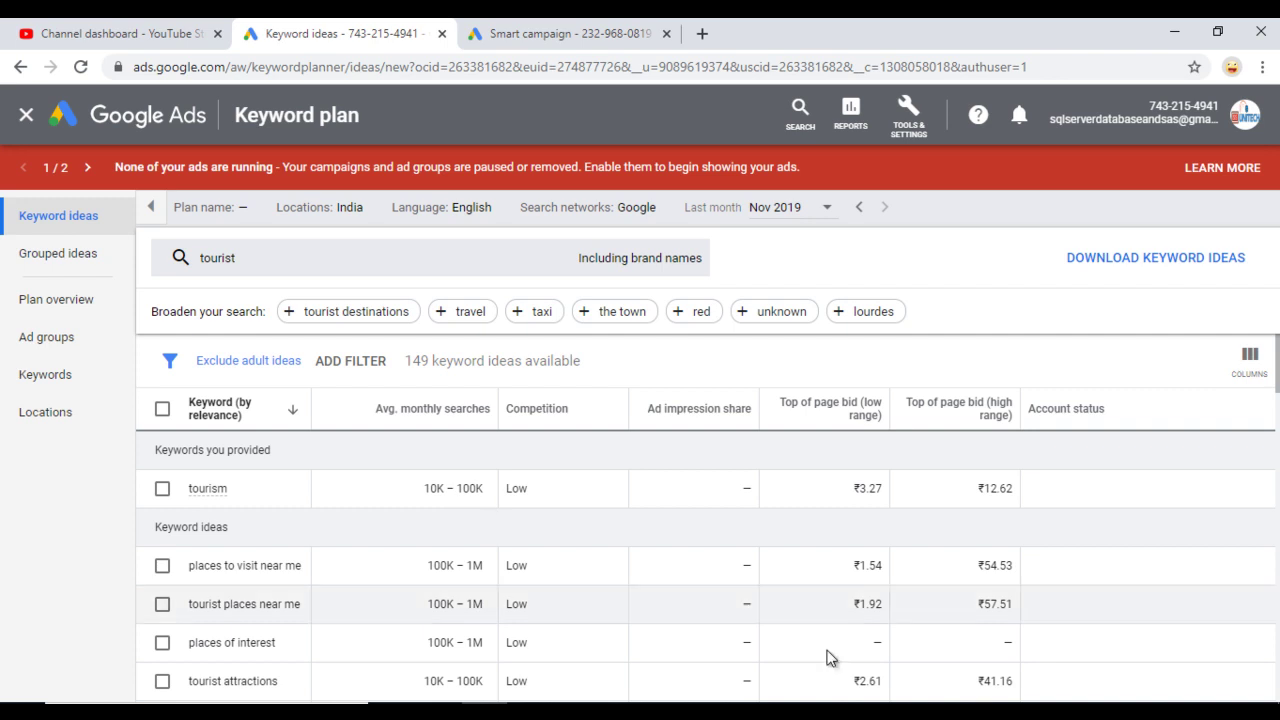
Step: Check the sixth category on slide 3 of the PowerPoint presentation, and get Google Ads keyword ideas for "movie review" instead of "tourist"
key(alt+Tab)
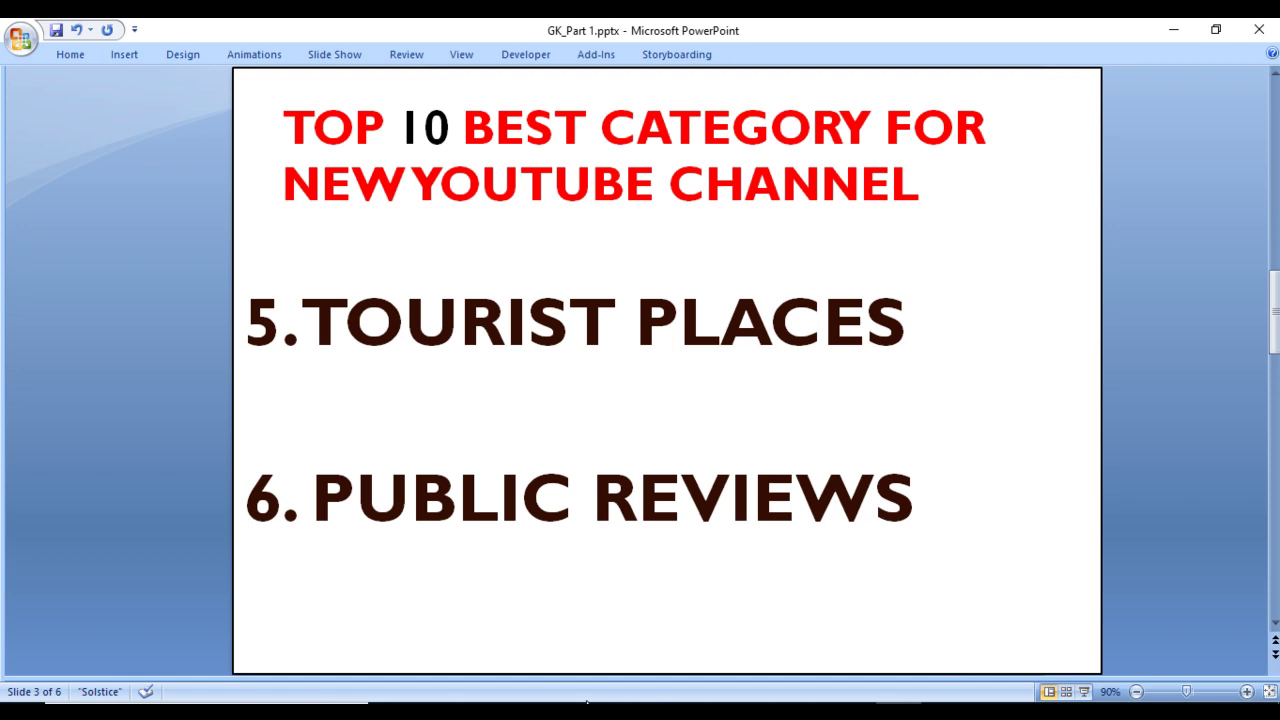
key(alt+Tab)
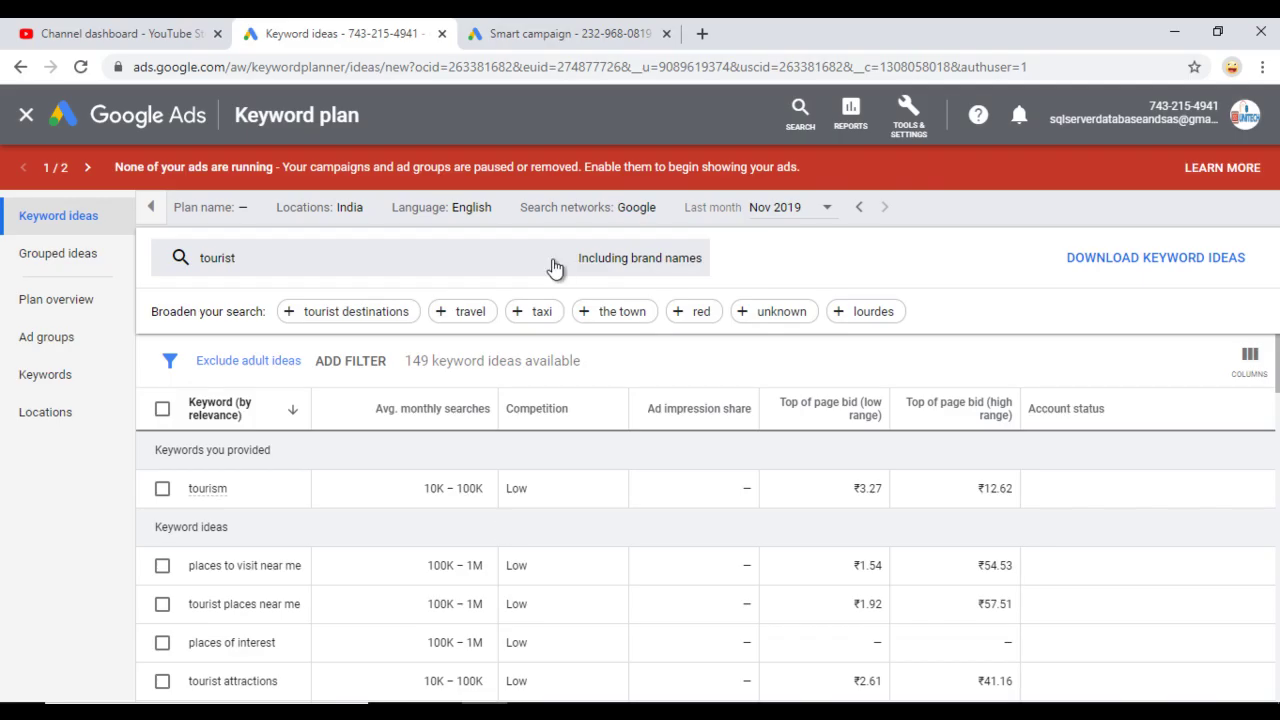
click(381, 264)
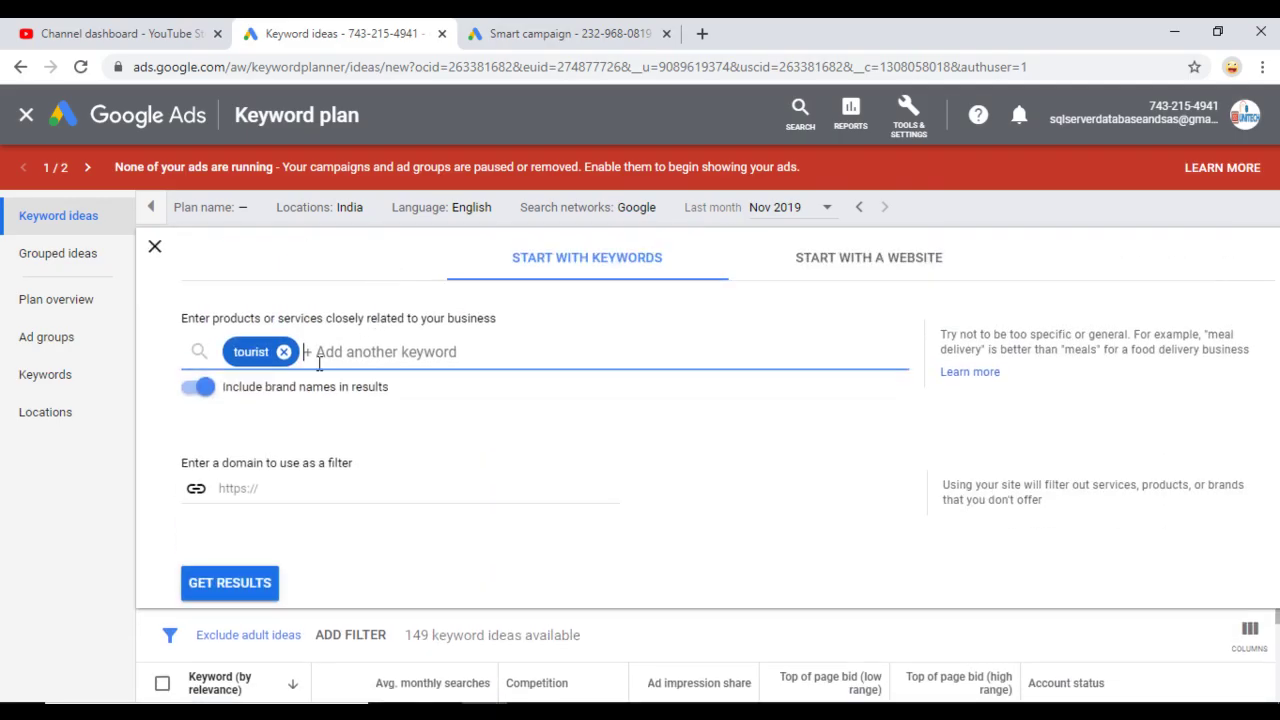
click(284, 352)
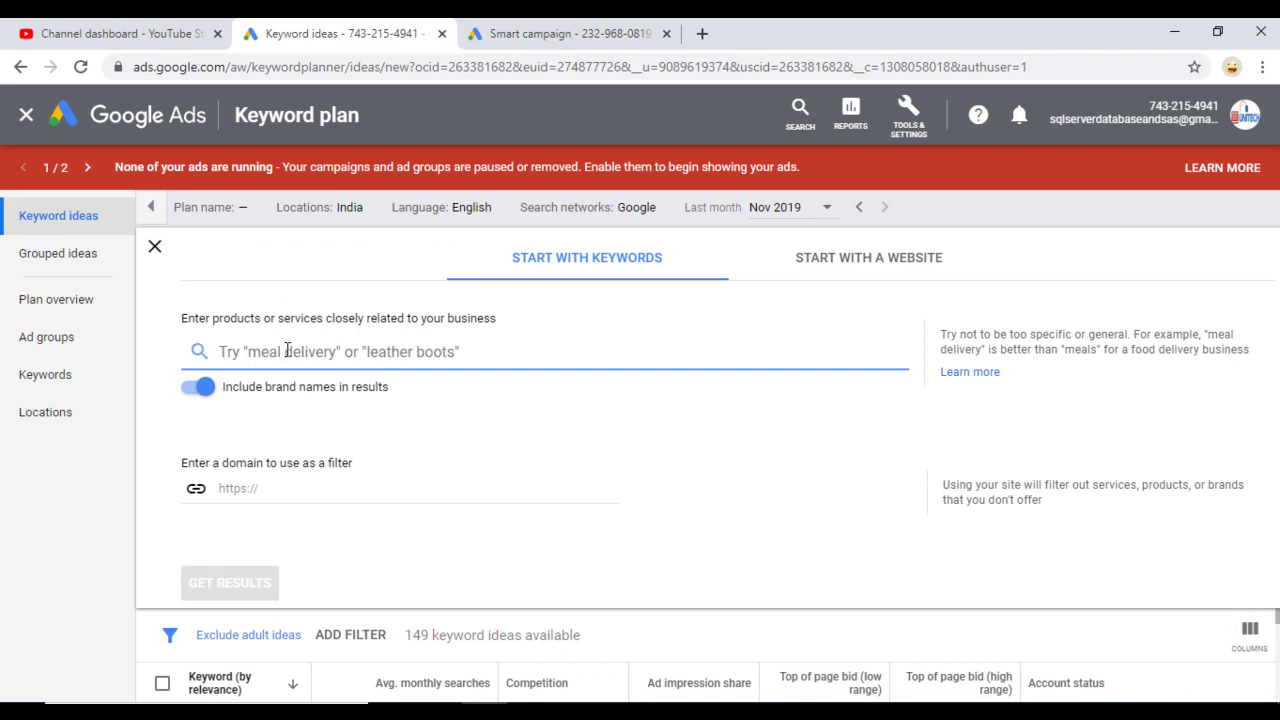
text(m)
key(BackSpace)
text(mo)
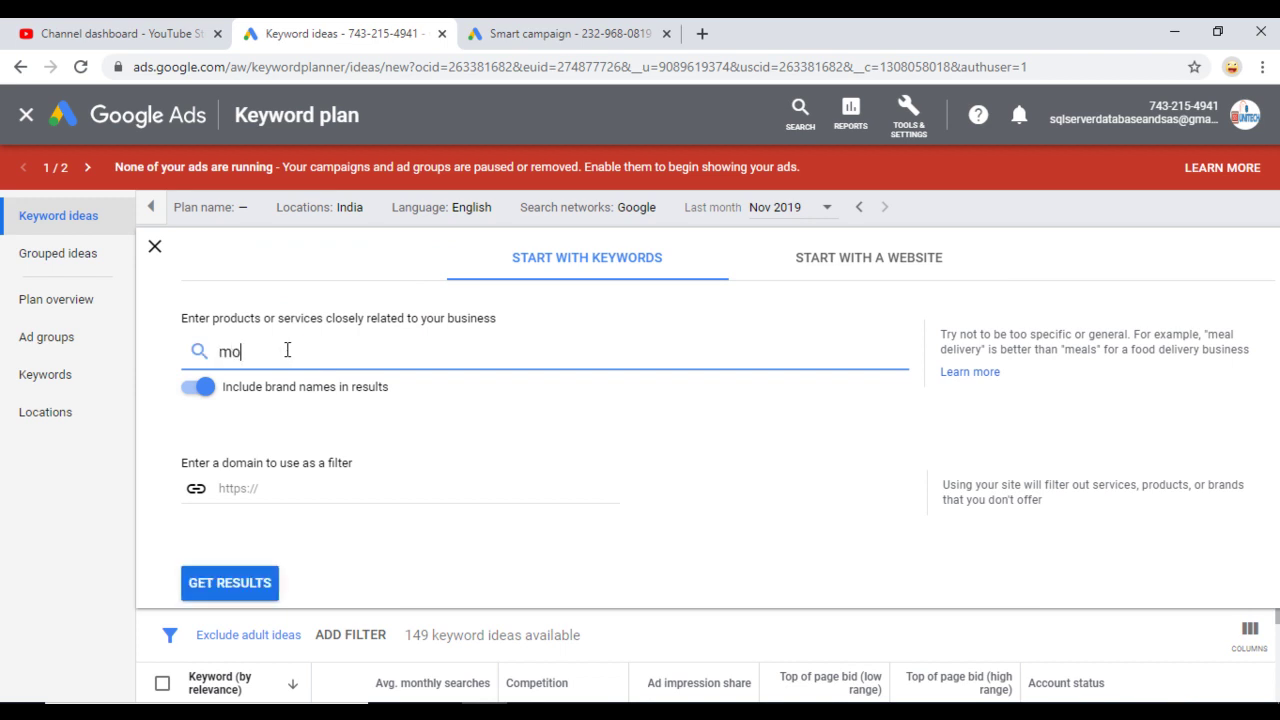
text(vie review)
click(218, 590)
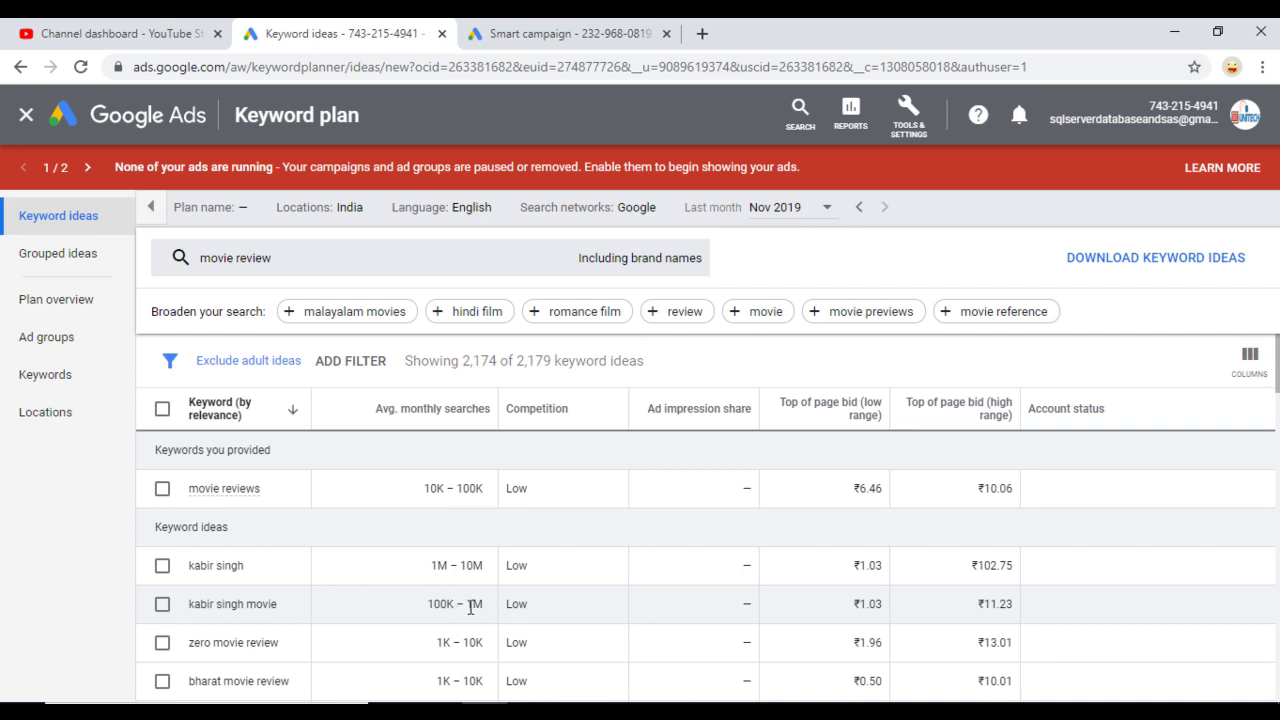
Step: Review the competition for movie reviews, and switch to the PowerPoint presentation to advance it to slide 4
double_click(512, 489)
click(561, 489)
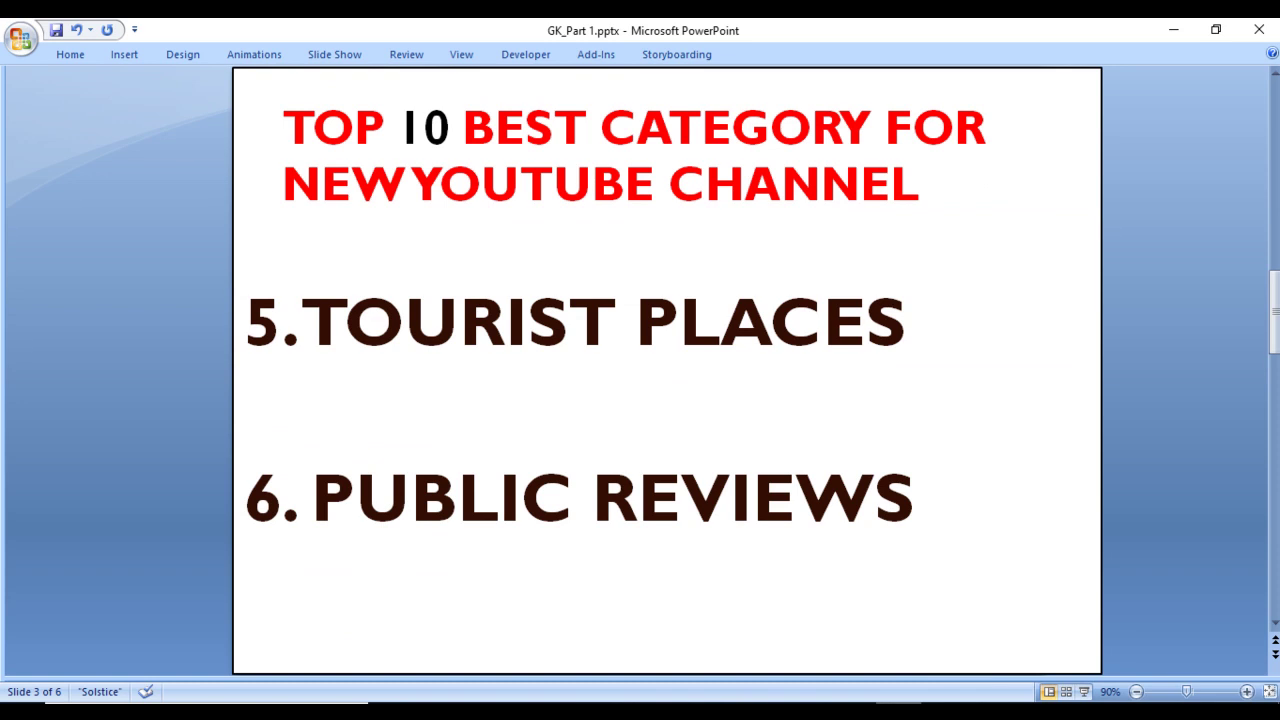
key(Page_Down)
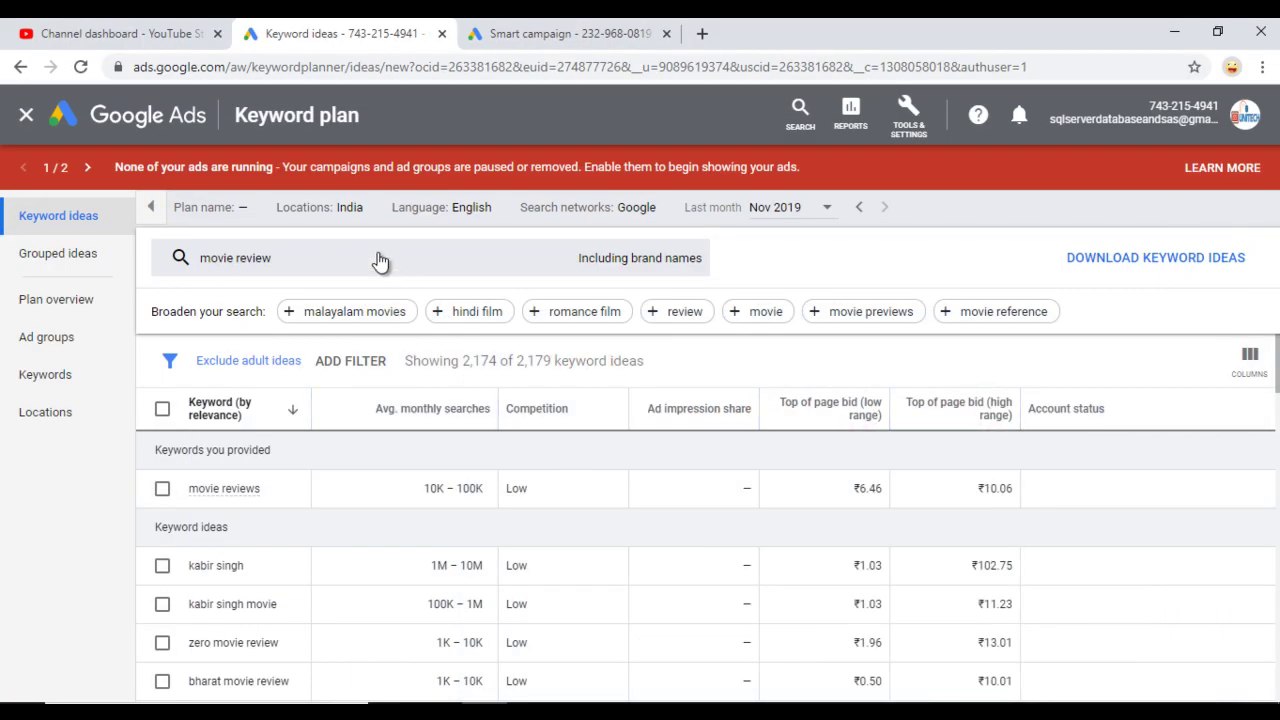
Step: In the Google Ads keyword plan, replace the search keyword with "mathematics" and get its keyword ideas
click(378, 260)
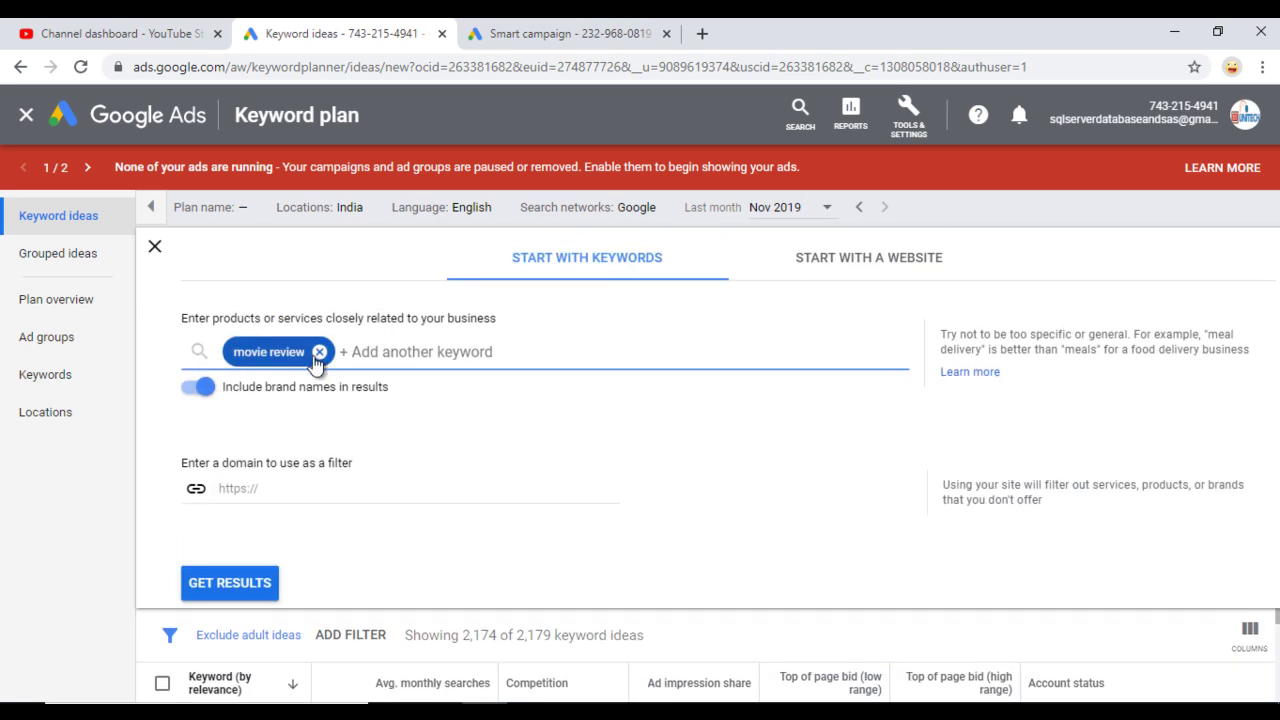
click(320, 353)
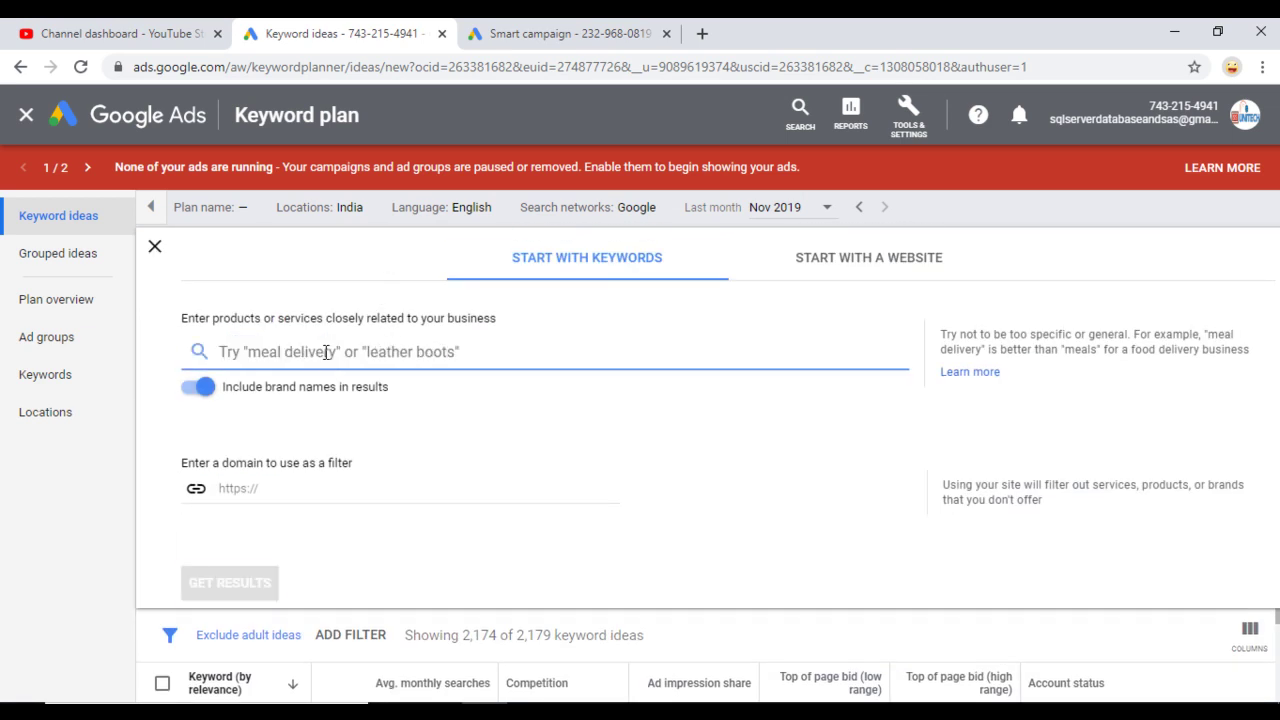
text(math)
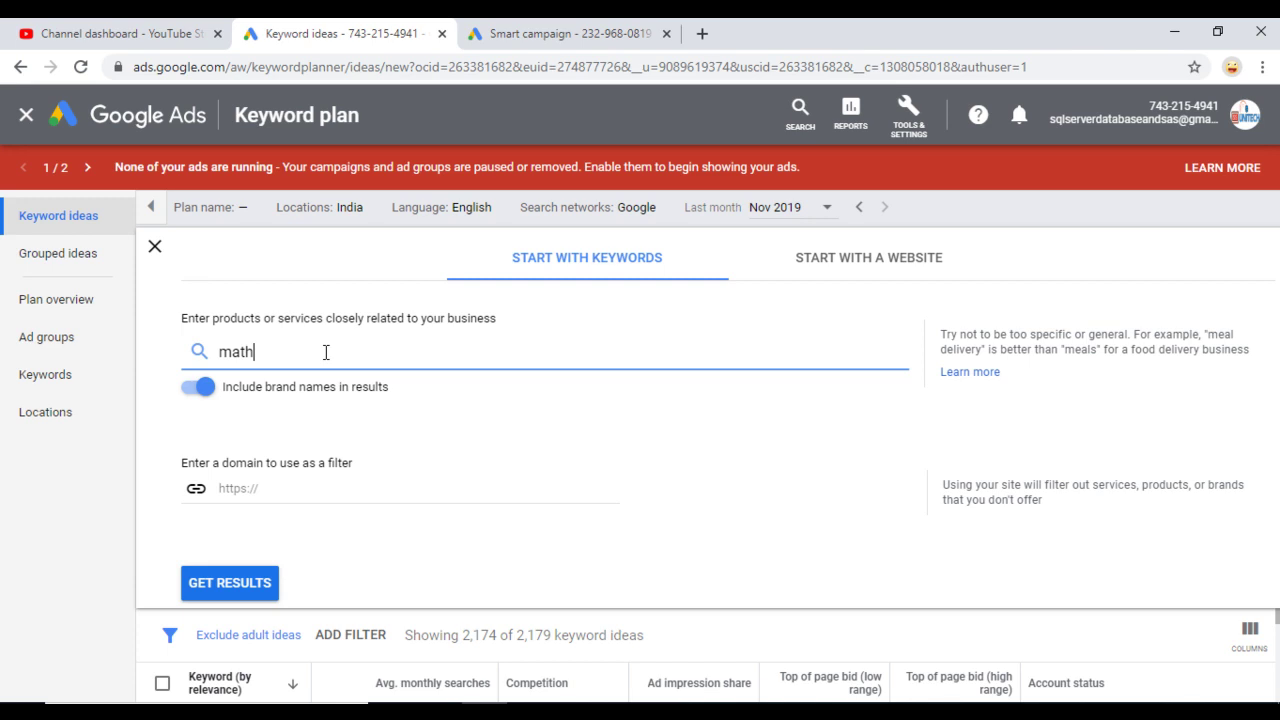
text(ematics)
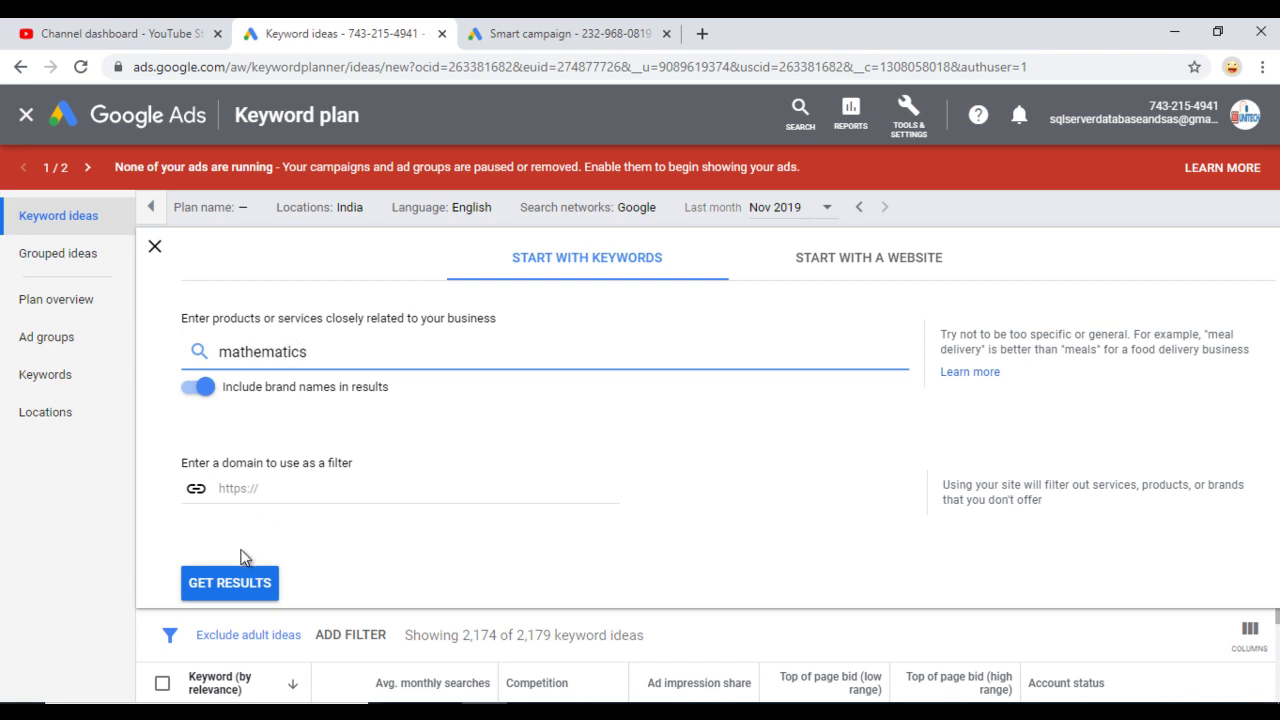
click(229, 588)
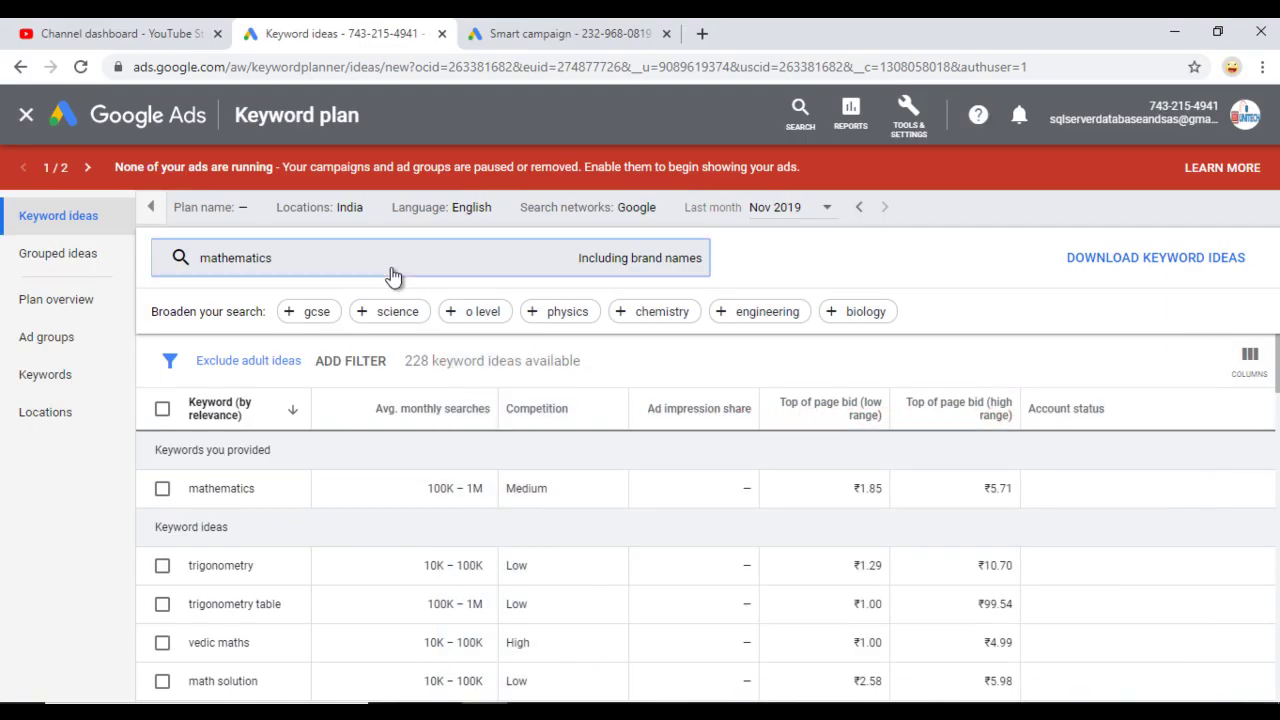
Step: Replace the search keyword with "comedy" and get its keyword ideas
click(393, 277)
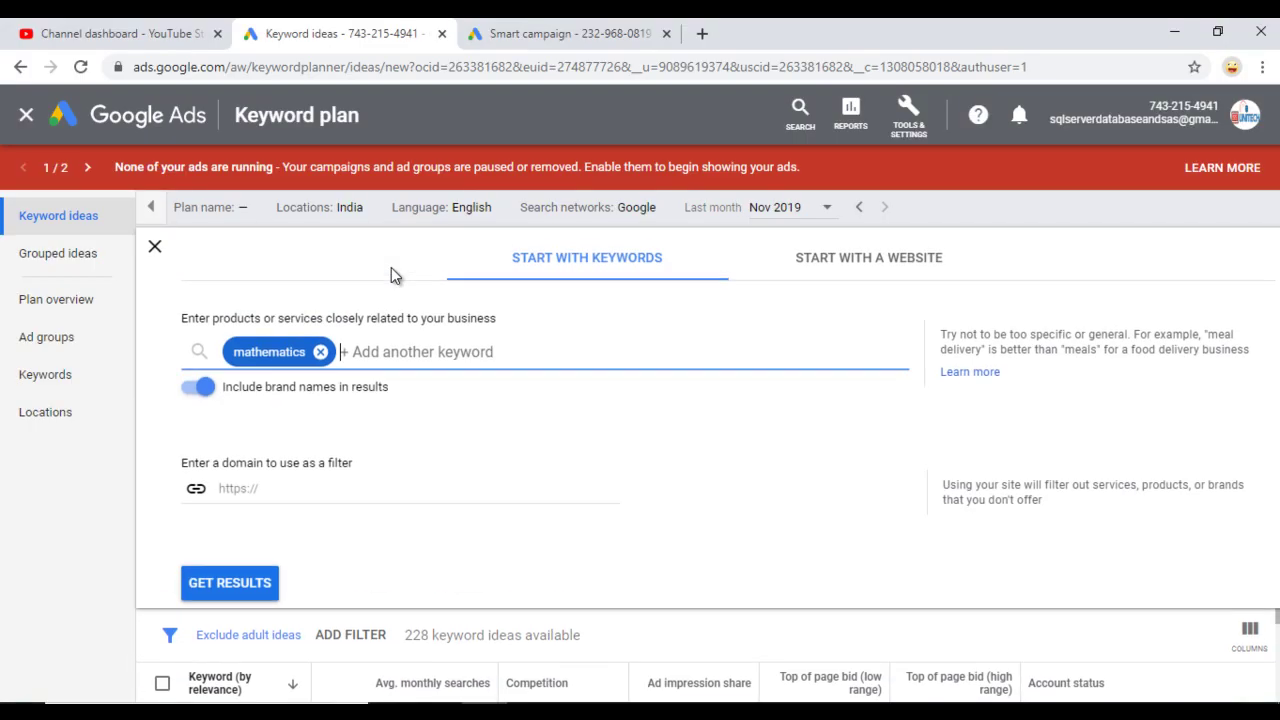
click(320, 353)
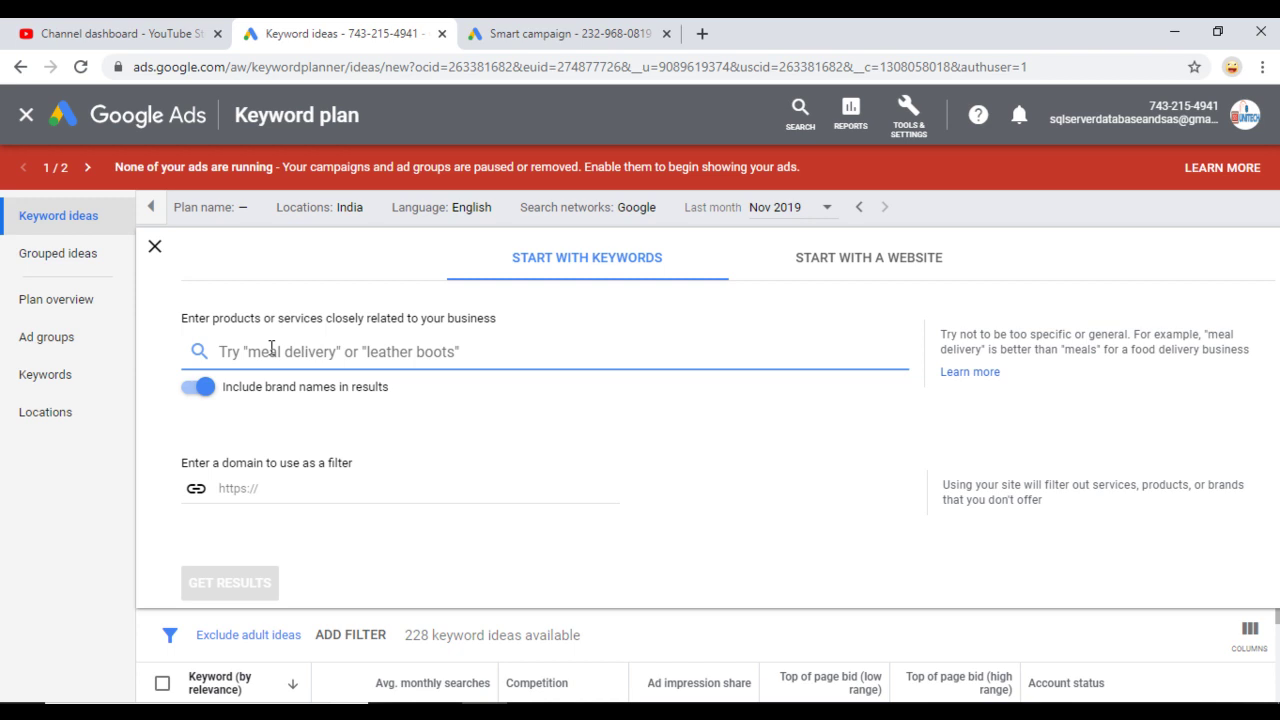
text(comedy)
key(Return)
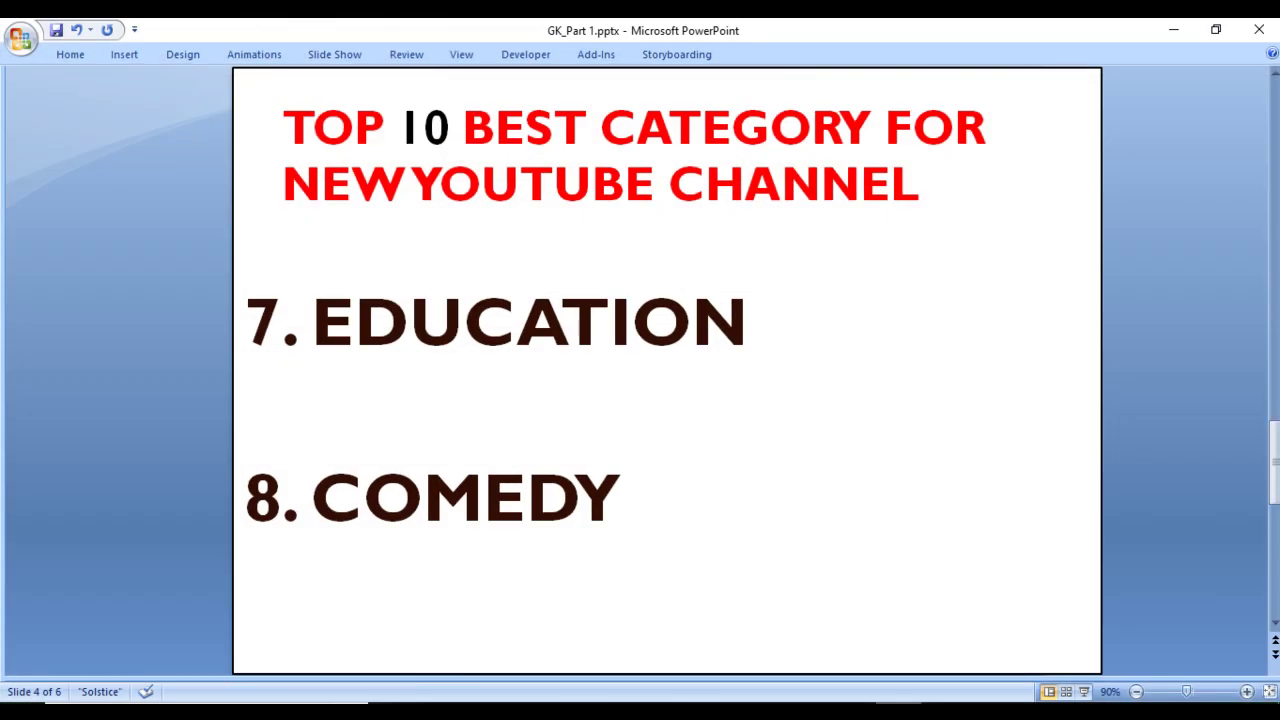
Step: Advance the PowerPoint presentation to the next slide, and replace the Google Ads search keyword with "beauty" to get its keyword ideas
key(Page_Down)
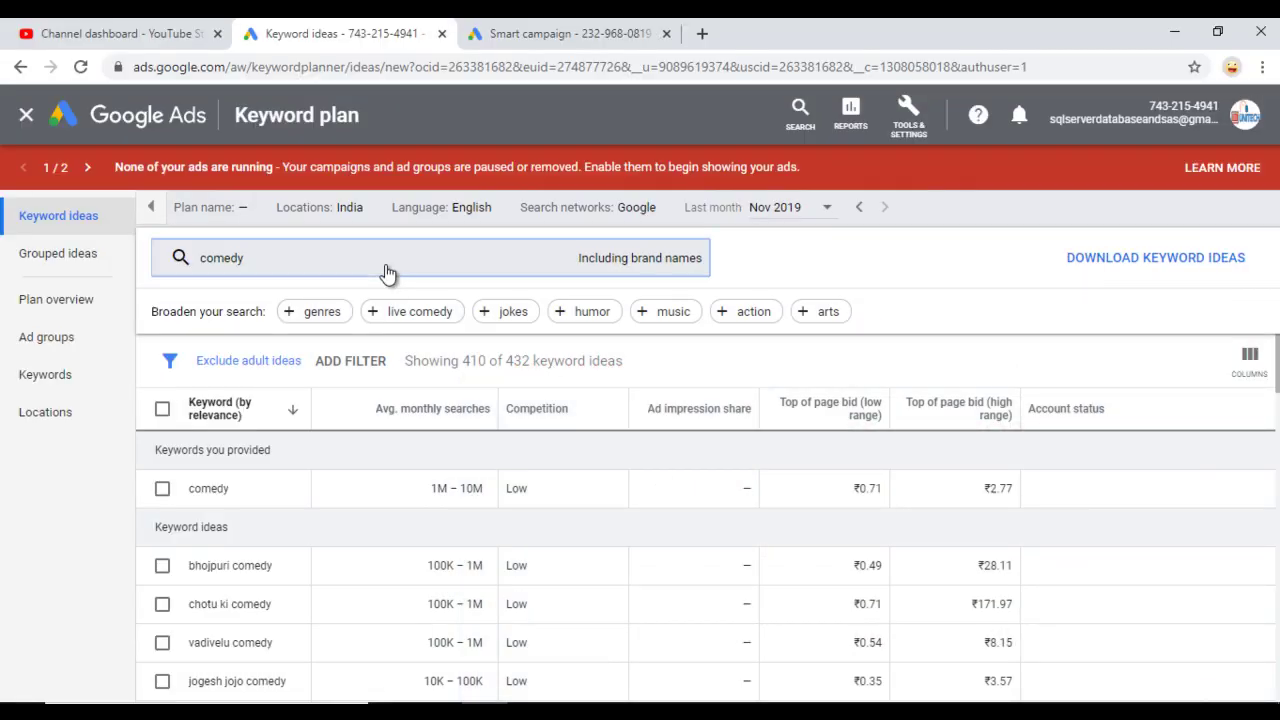
click(388, 266)
click(292, 351)
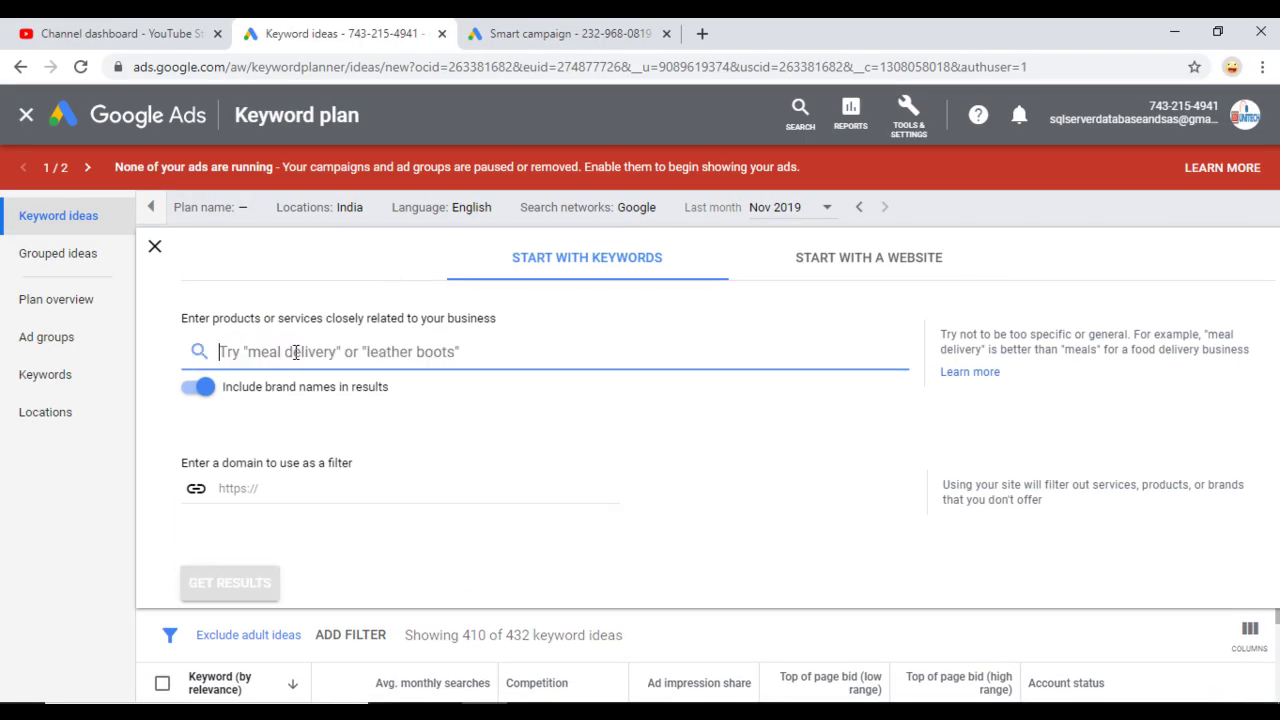
text(beauty)
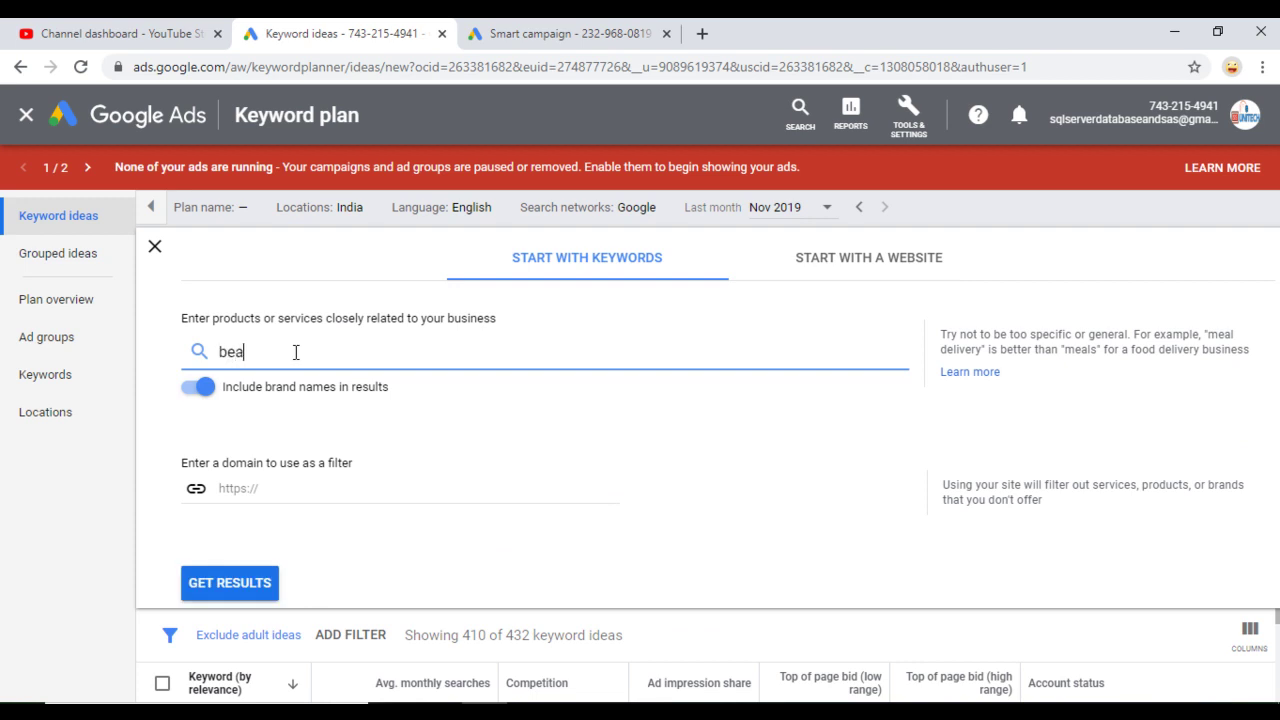
click(217, 582)
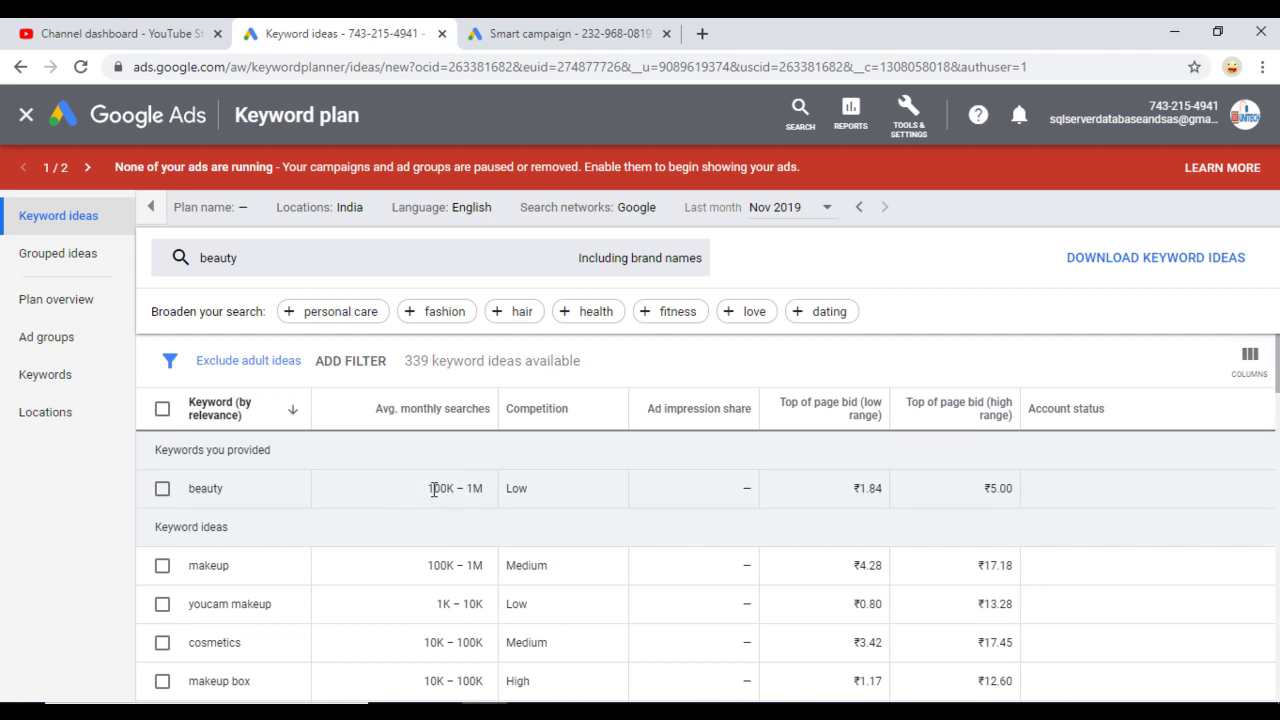
Step: Review the competition for the beauty, makeup and cosmetics keywords
double_click(522, 488)
double_click(526, 566)
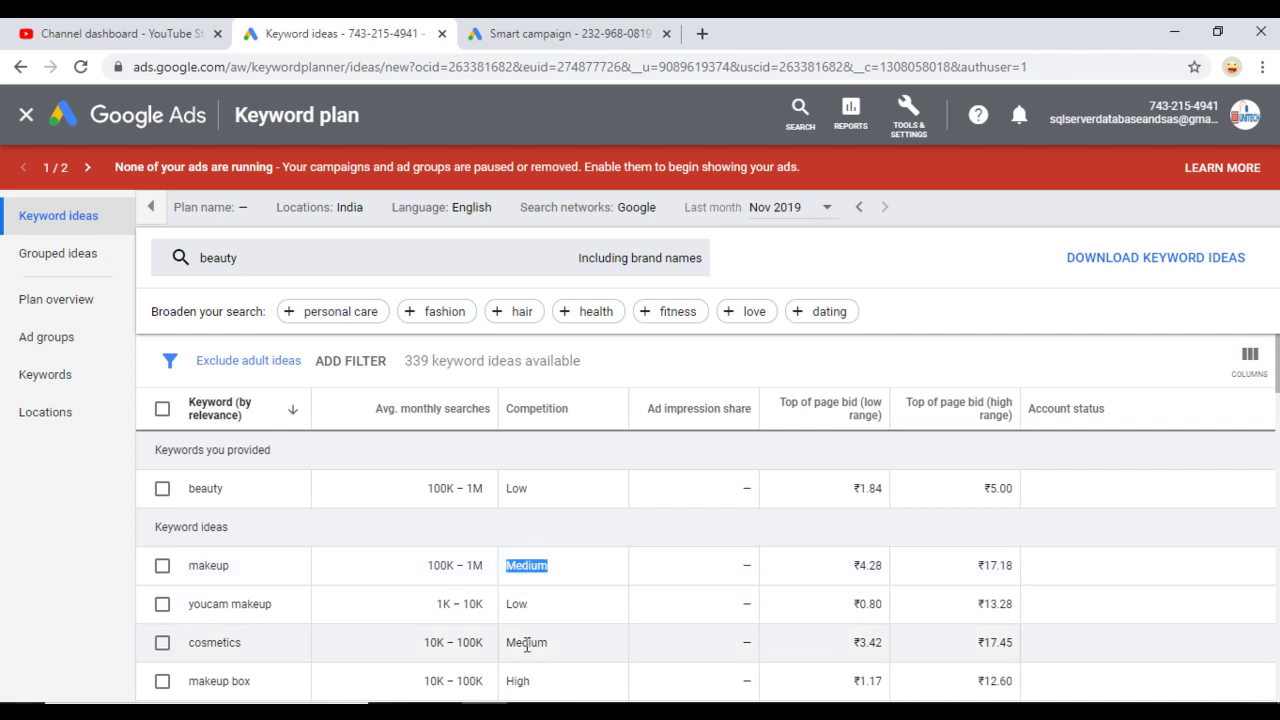
double_click(526, 642)
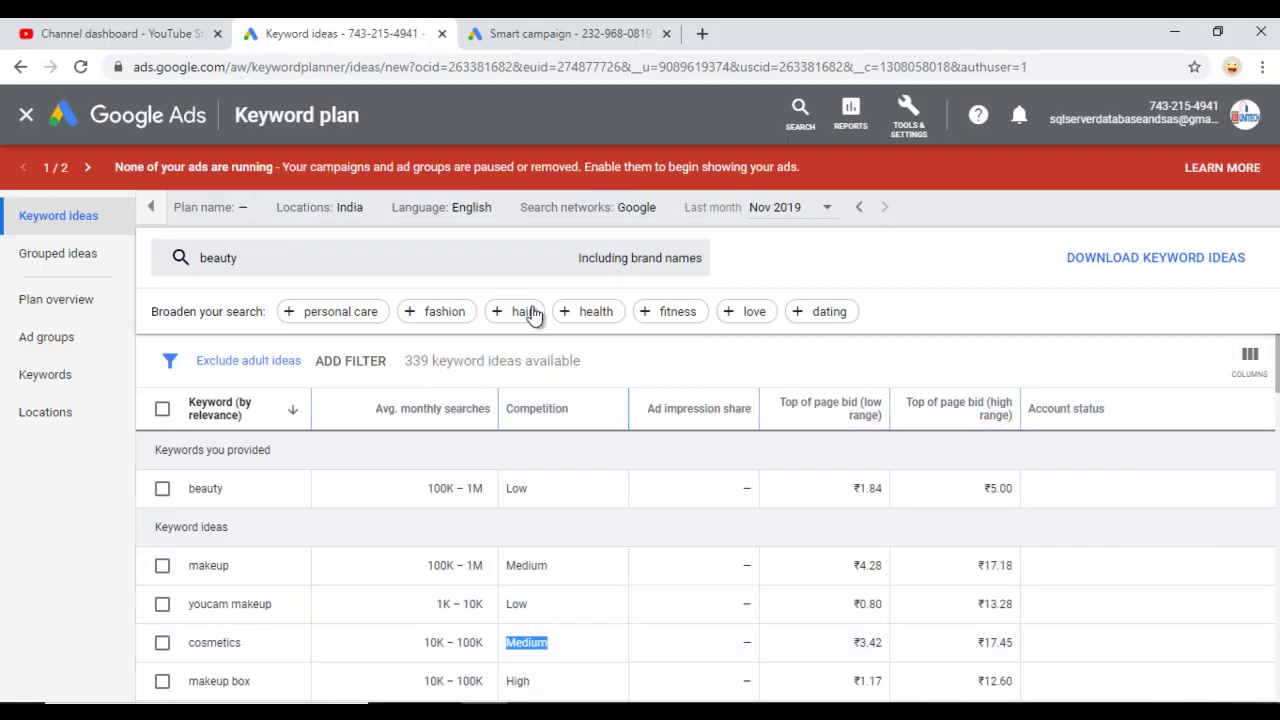
Step: Replace the search keyword with "sql server", get its keyword ideas and review that keyword's competition
click(490, 268)
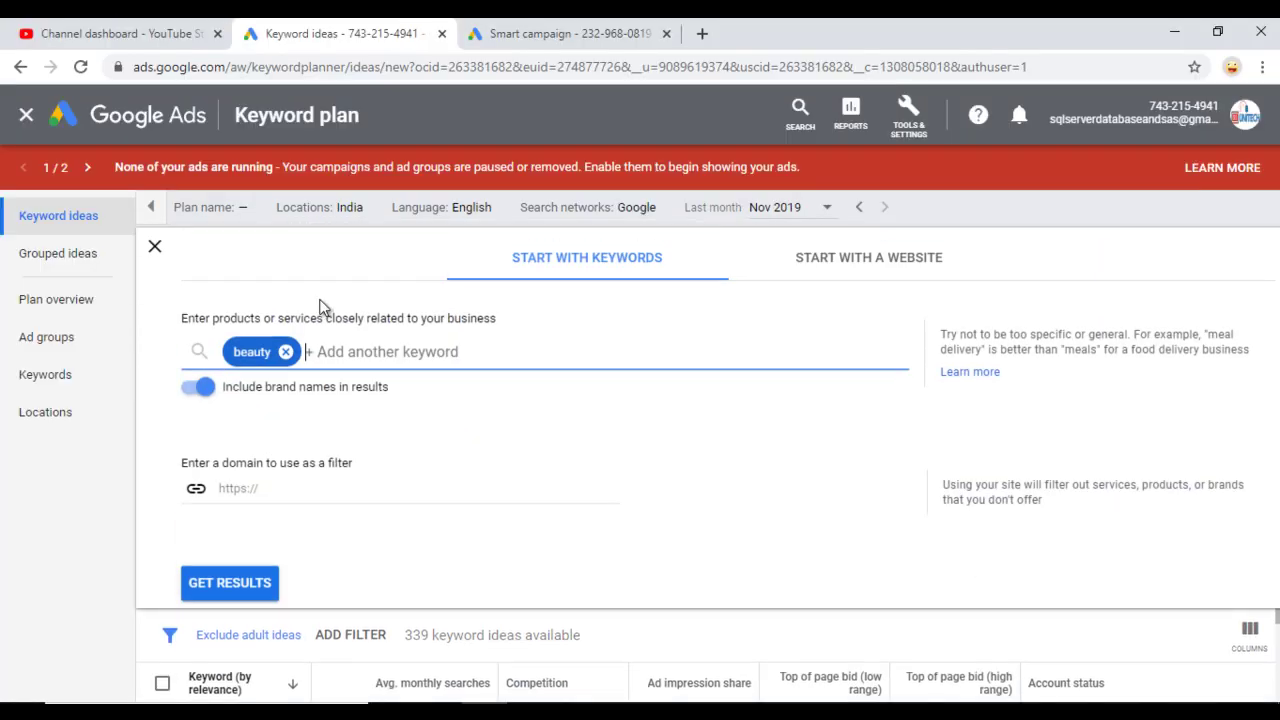
click(286, 351)
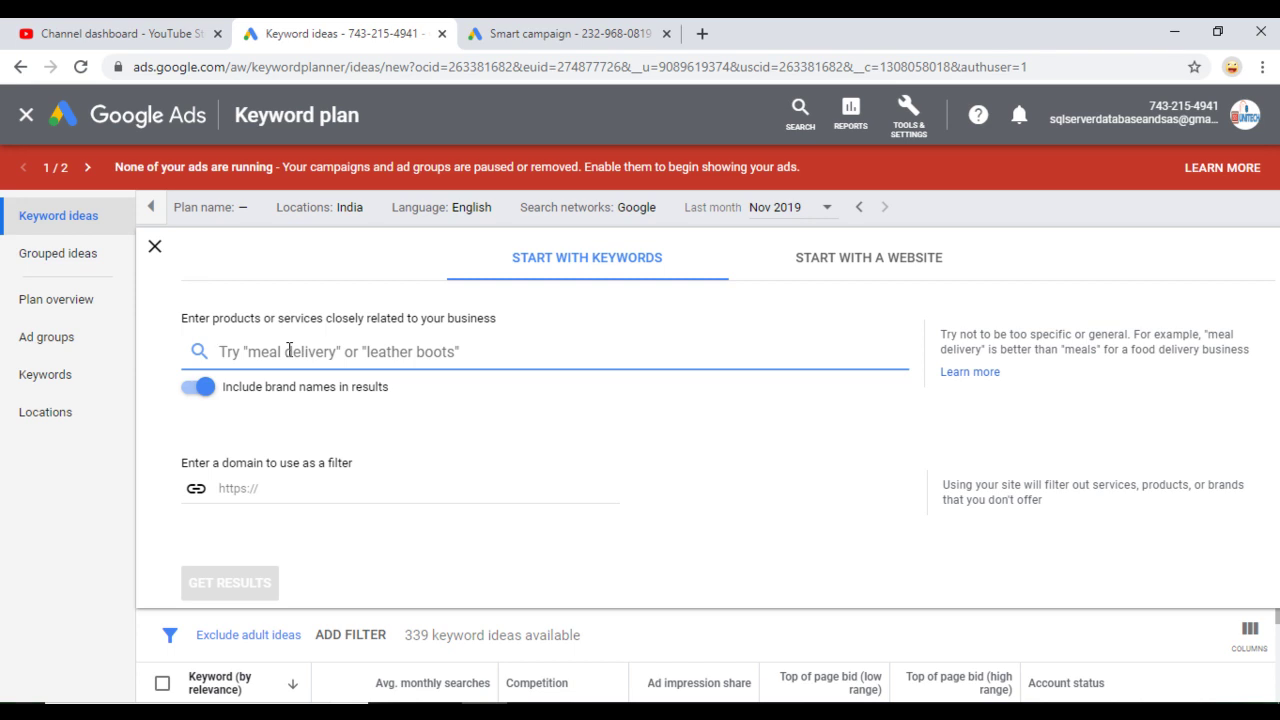
text(sql s)
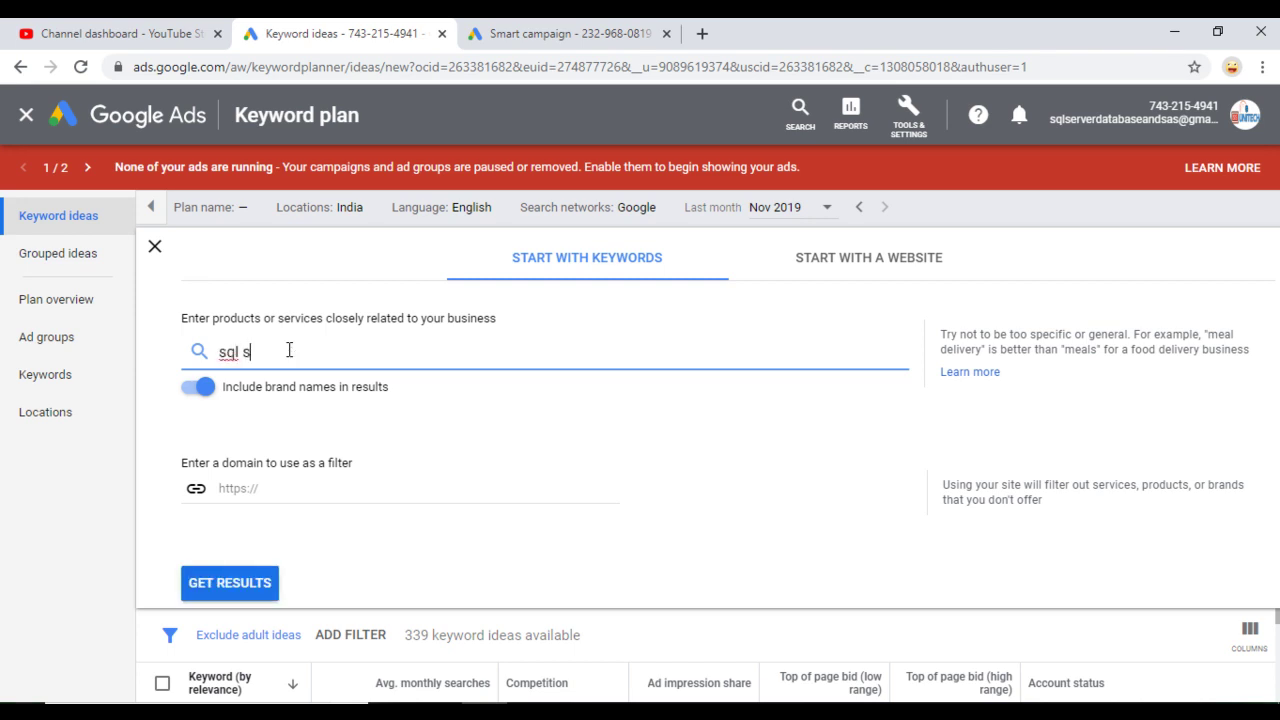
text(erver)
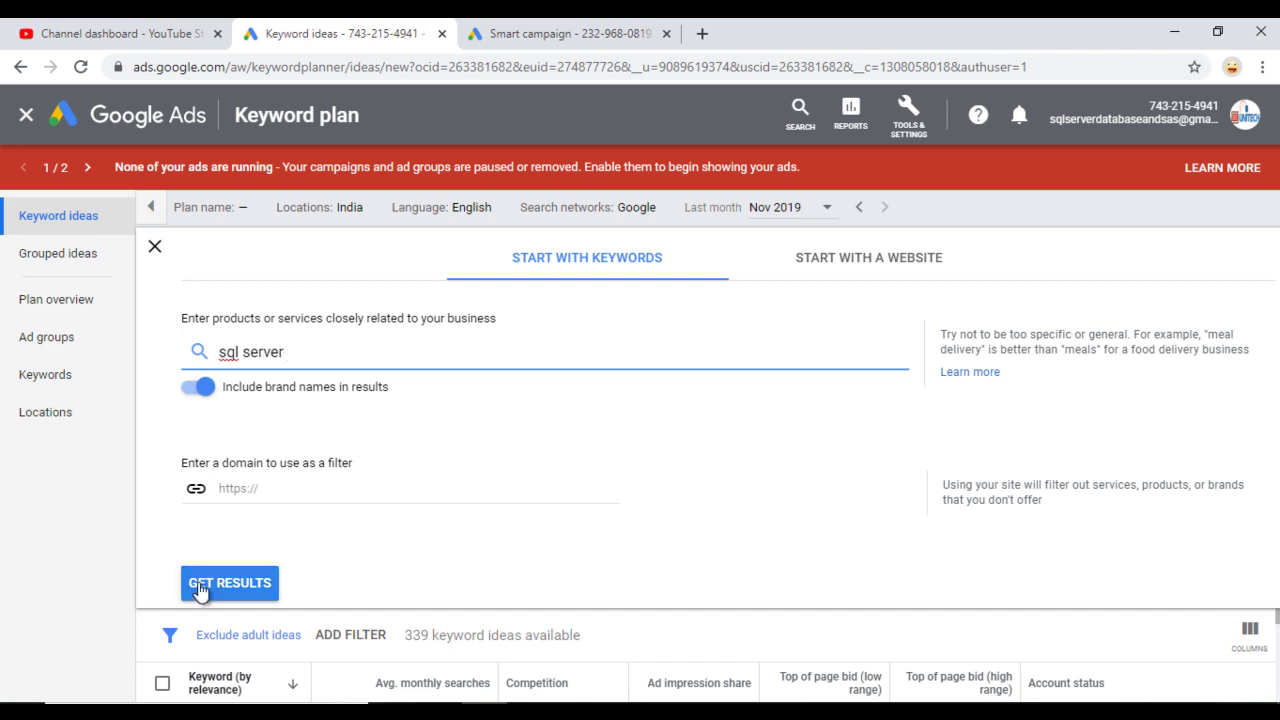
click(200, 590)
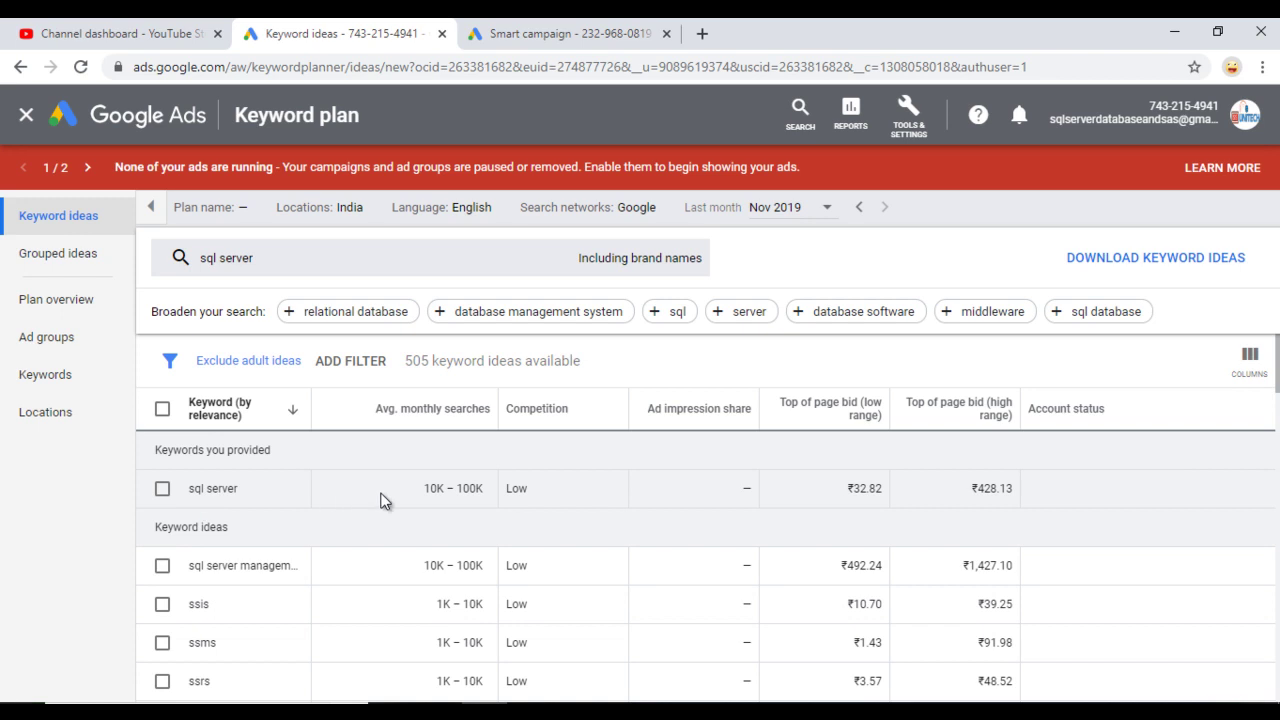
double_click(517, 487)
click(587, 484)
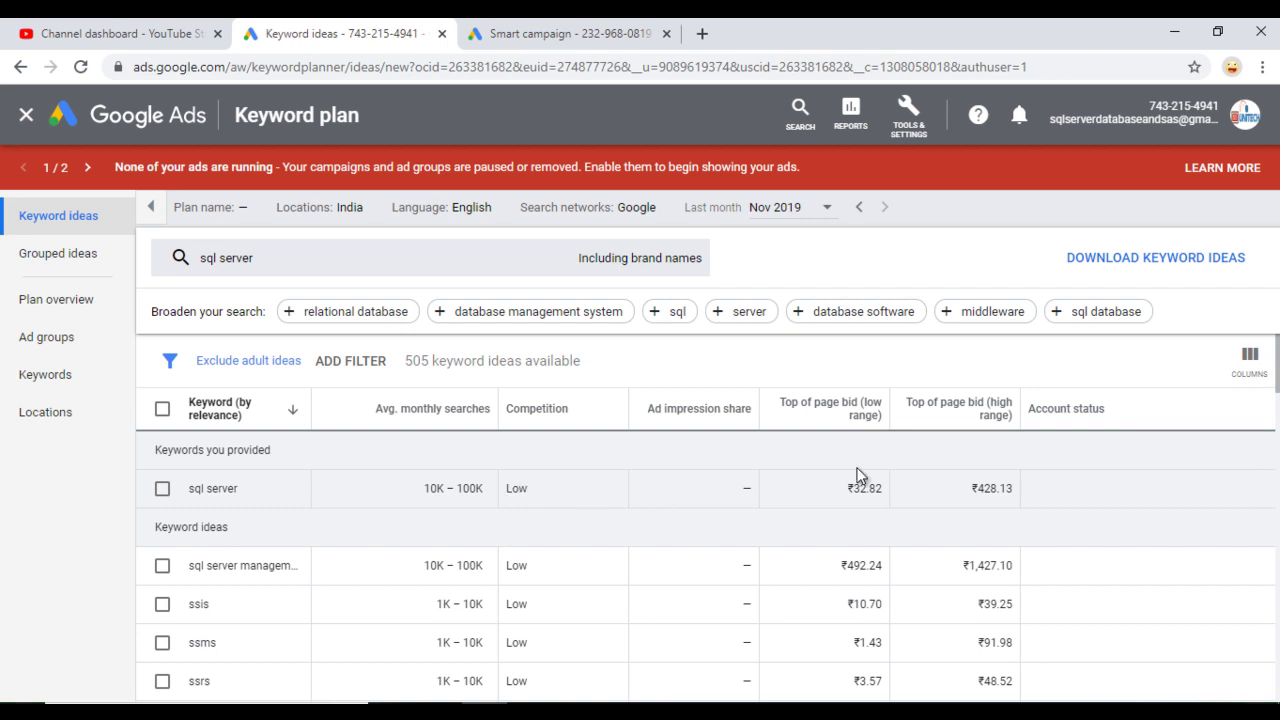